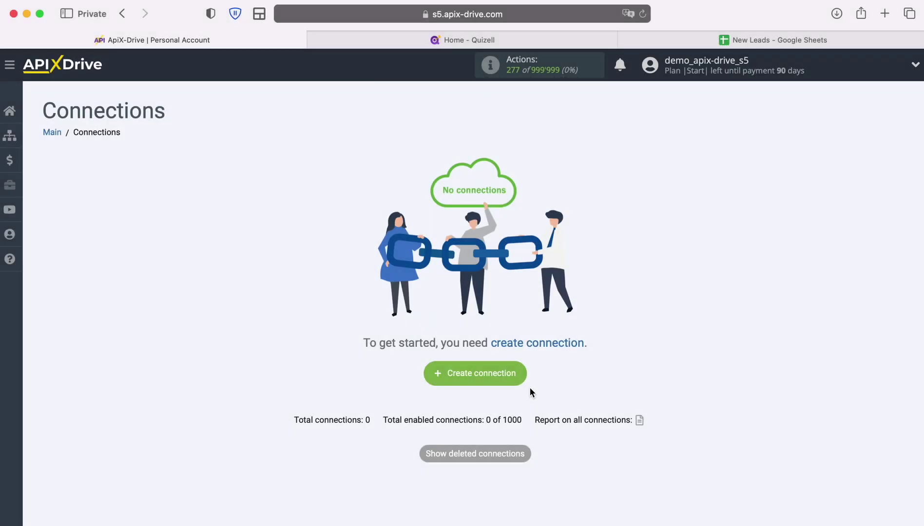
Create a new connection with Quizell as the data source system.
click(517, 372)
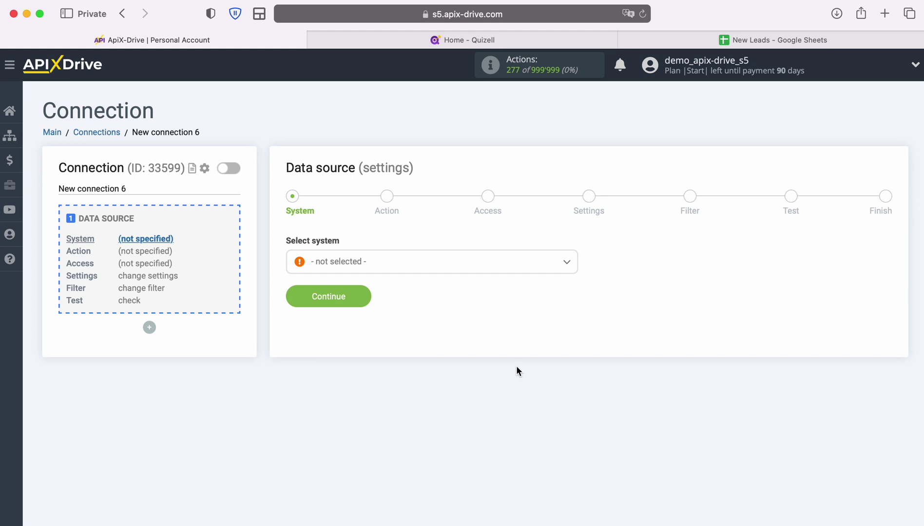
click(519, 263)
scroll(491, 383, down, 3)
scroll(491, 383, down, 20)
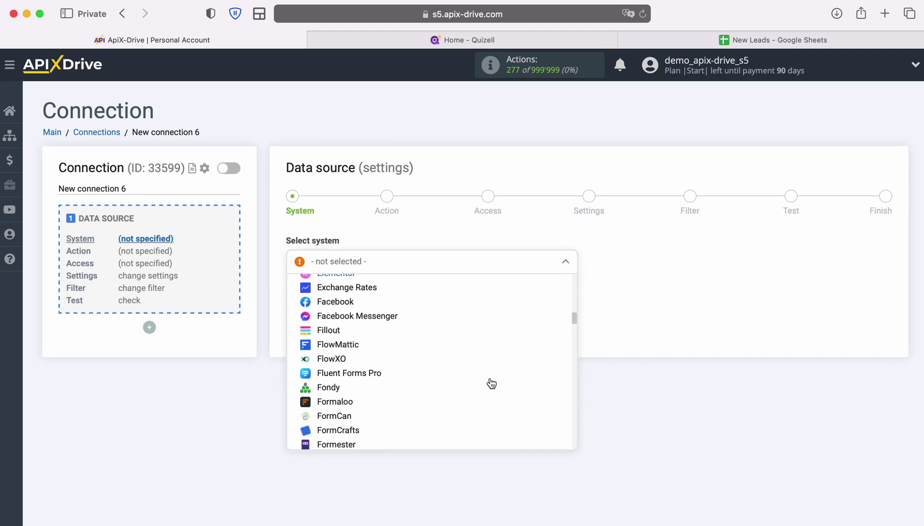
scroll(492, 383, down, 20)
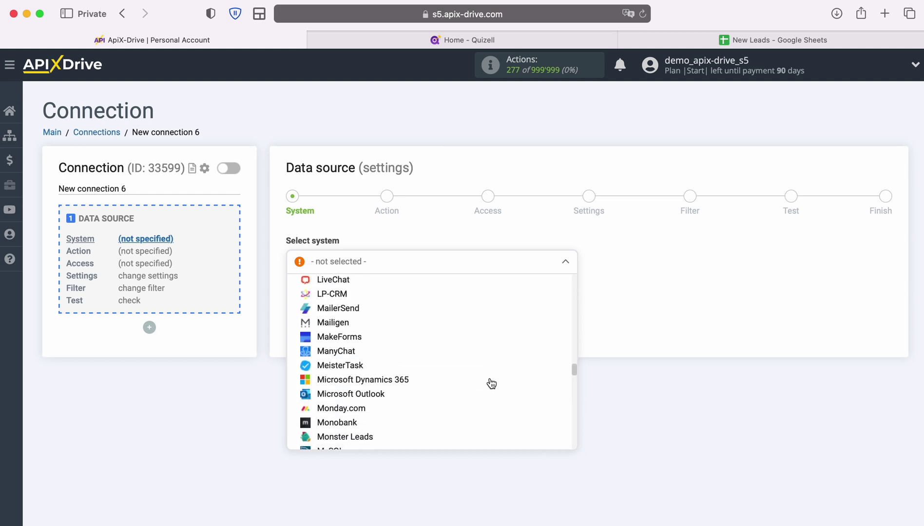
scroll(491, 383, down, 3)
click(336, 303)
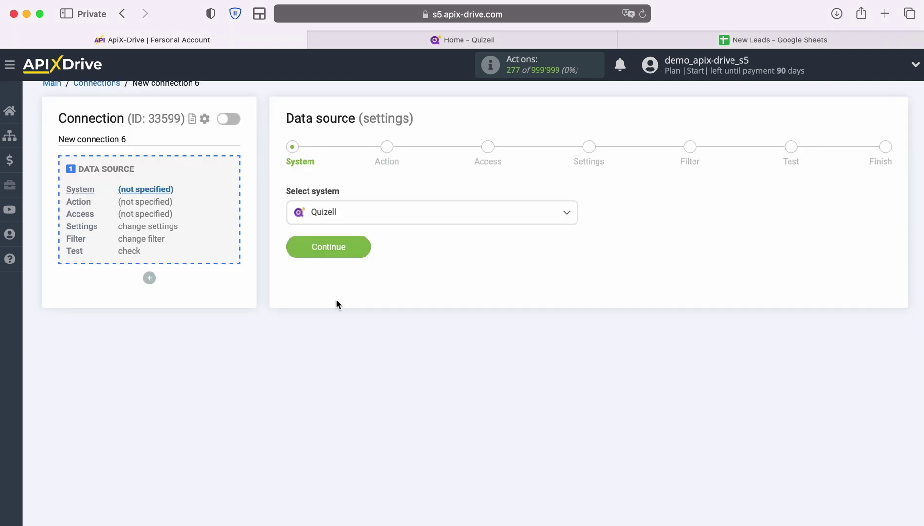
click(358, 254)
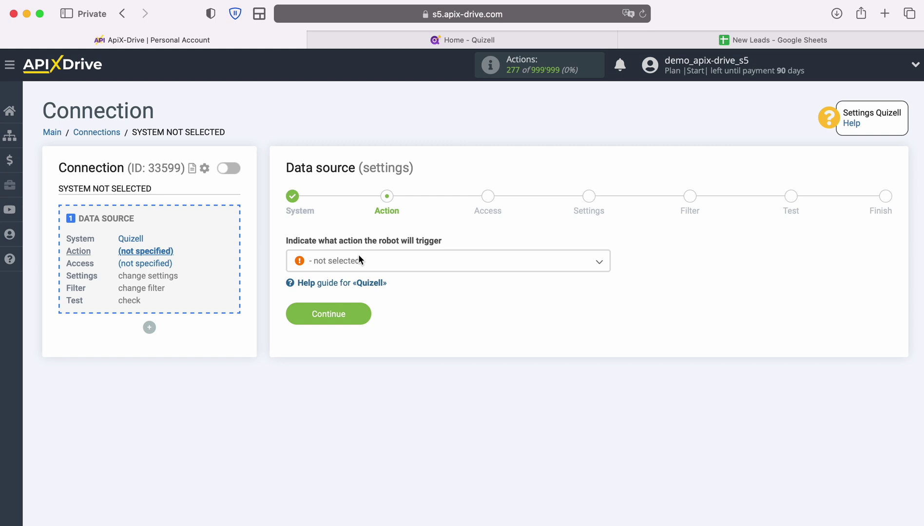
Set the Quizell source action to Get DATA.
click(505, 267)
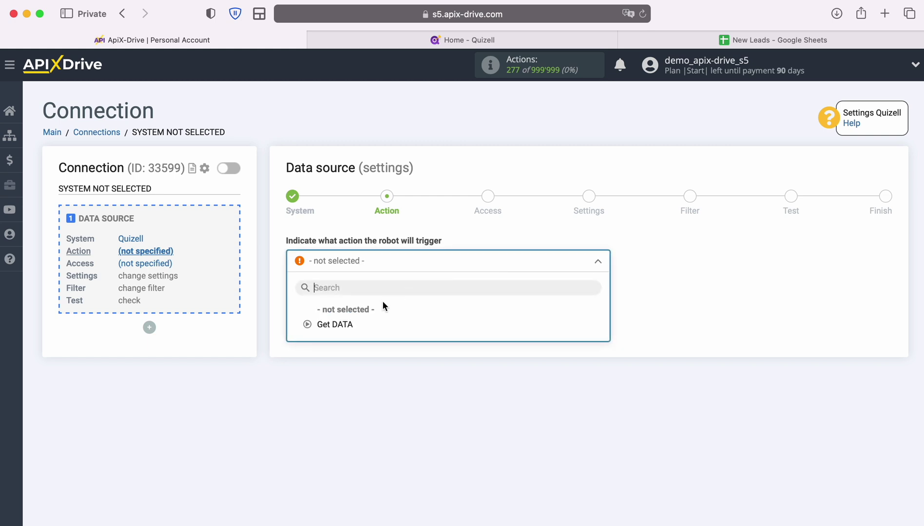
click(340, 326)
click(362, 313)
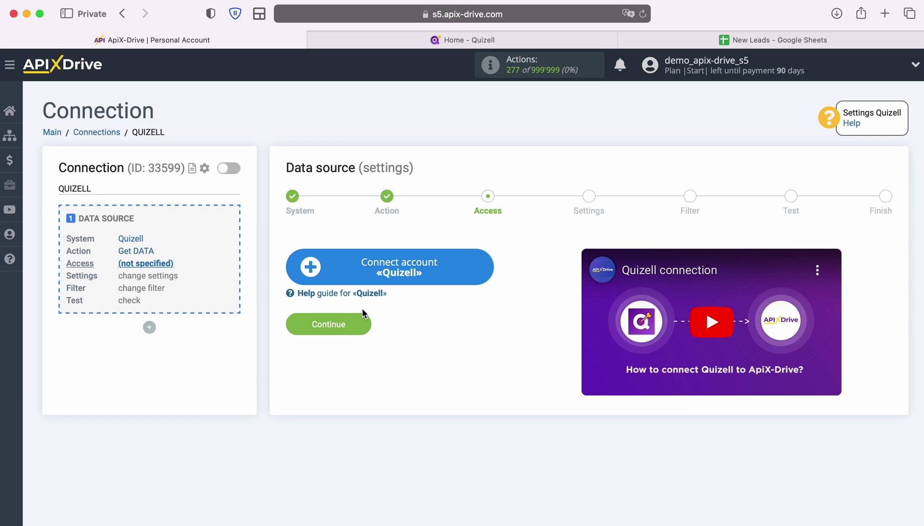
Add a Quizell account with its default name and select it for the source.
click(488, 266)
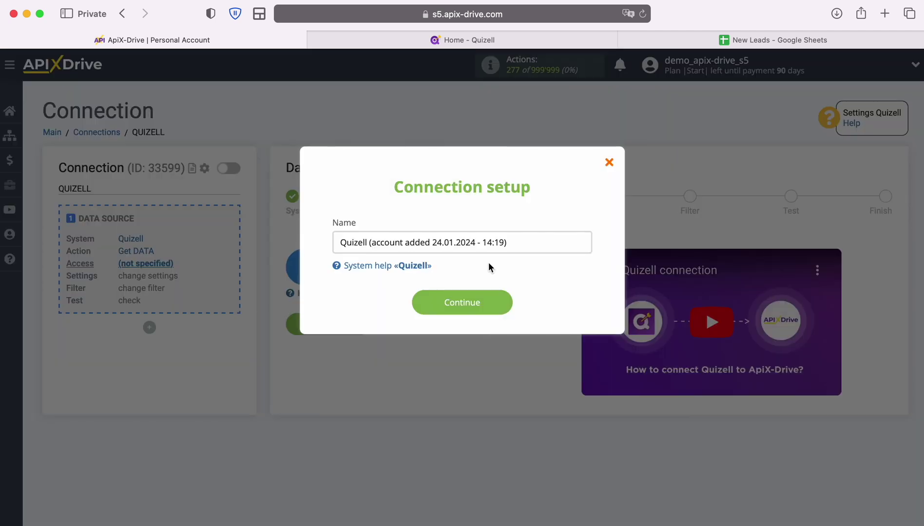
drag(507, 242, 330, 238)
click(330, 239)
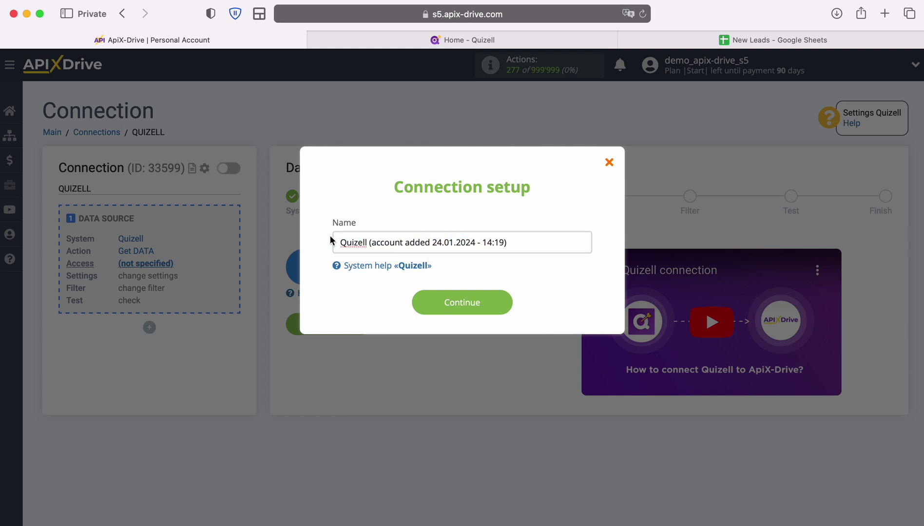
click(508, 304)
click(536, 292)
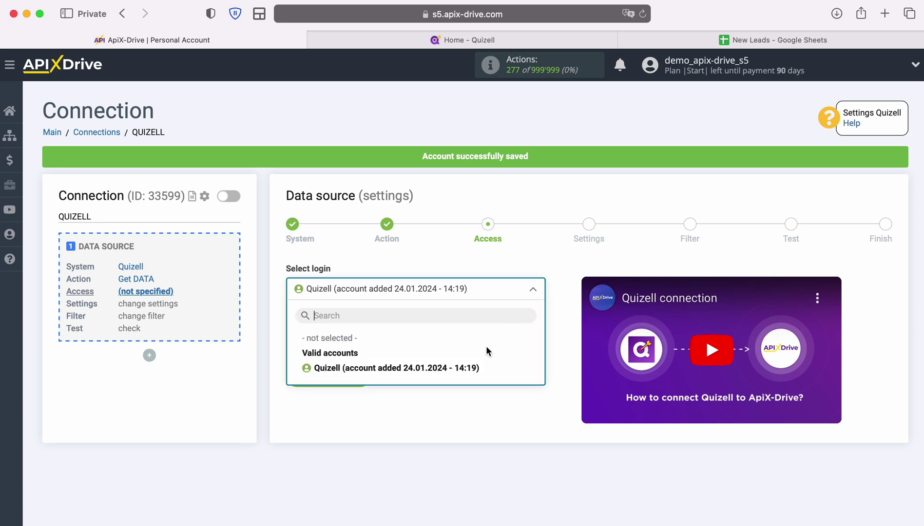
click(474, 367)
click(363, 380)
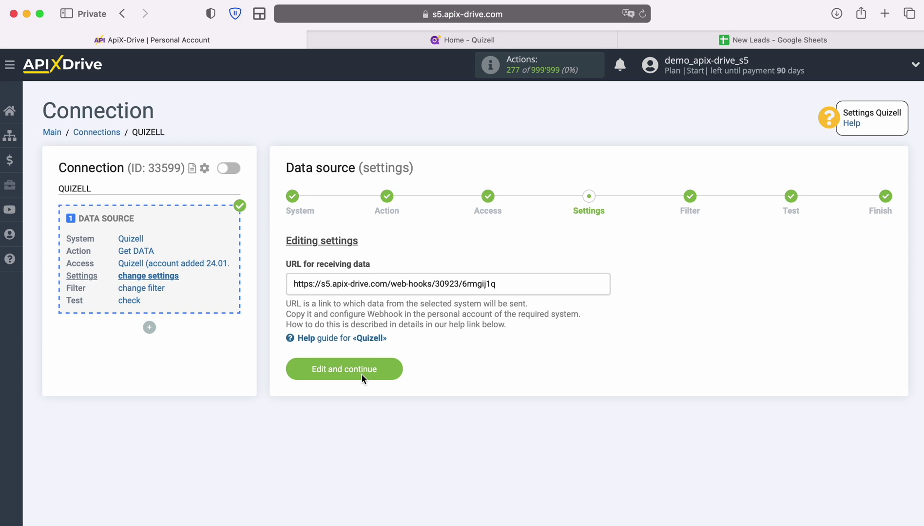
Copy the ApiX-Drive webhook URL for receiving data.
drag(292, 284, 498, 287)
right_click(493, 285)
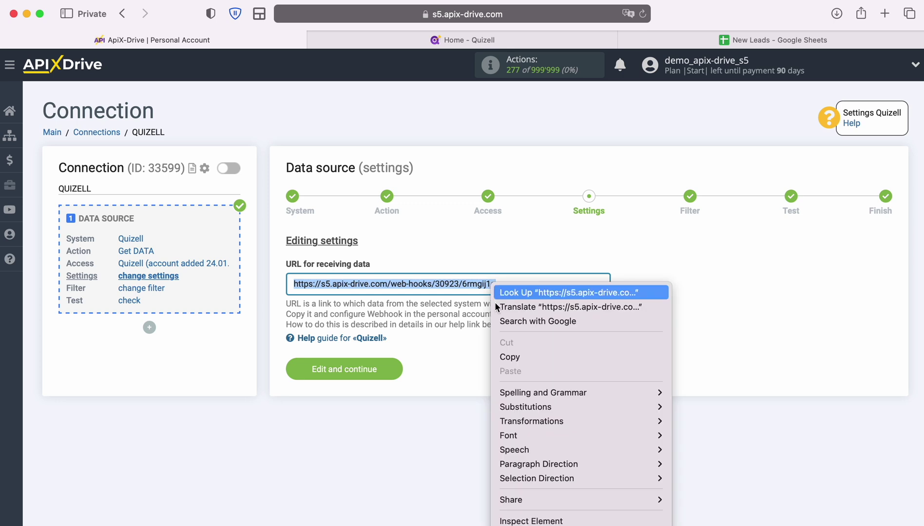
click(520, 357)
In Quizell, create a Lead Created webhook pointing to the pasted ApiX-Drive URL.
click(438, 42)
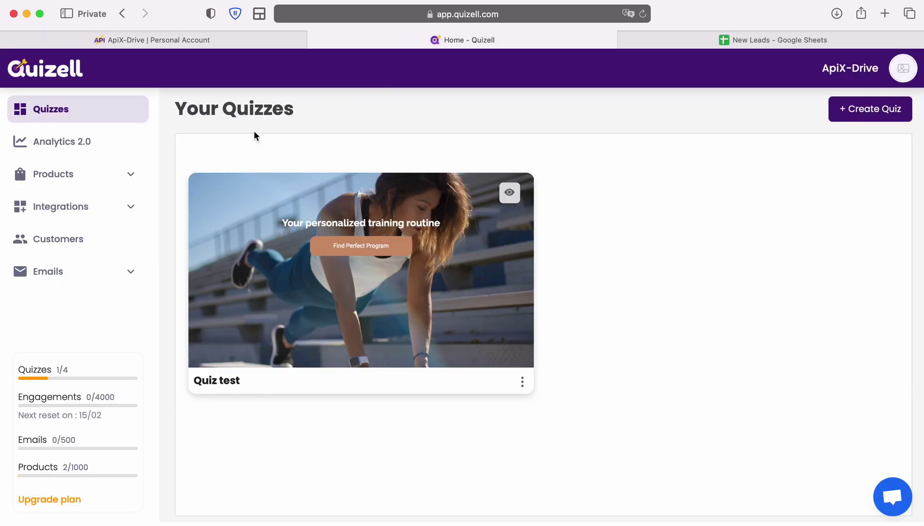
click(102, 214)
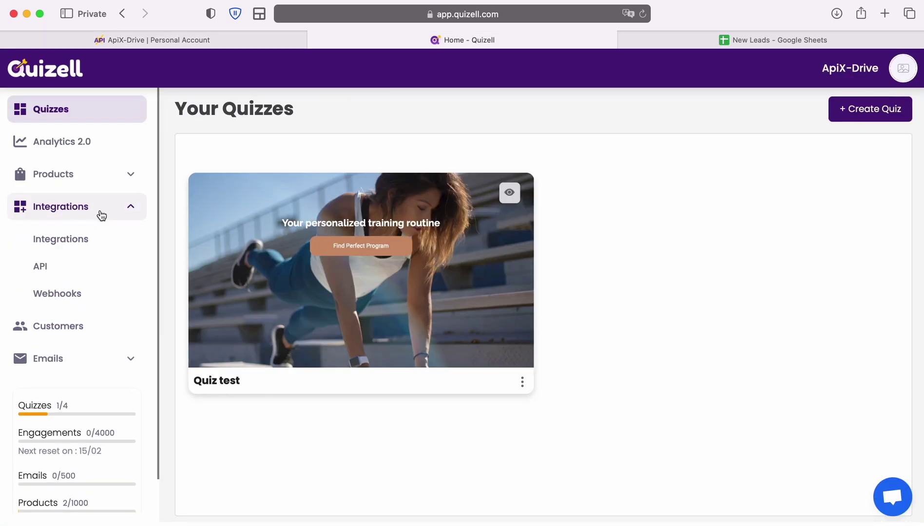
click(70, 294)
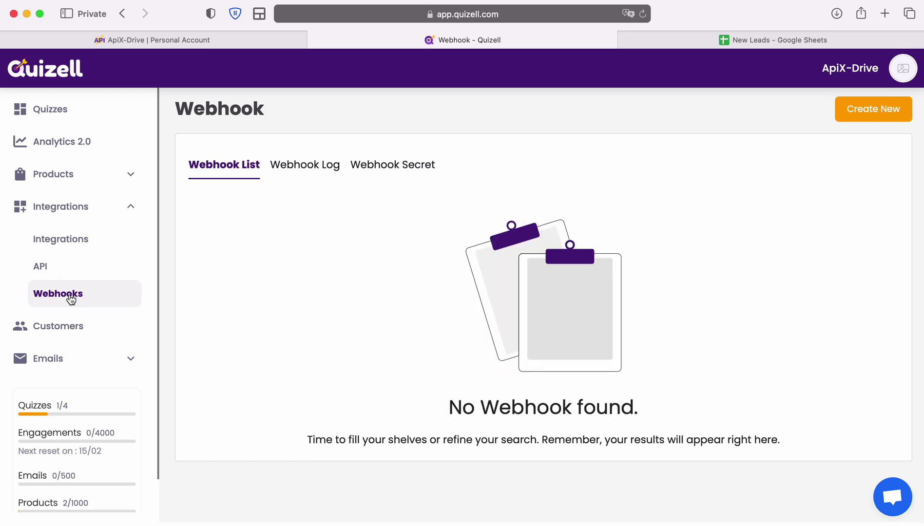
click(889, 116)
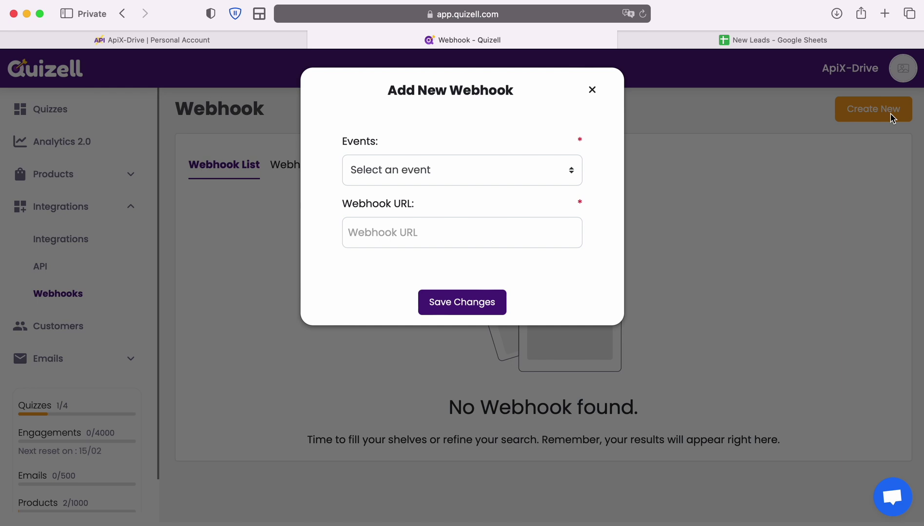
click(557, 169)
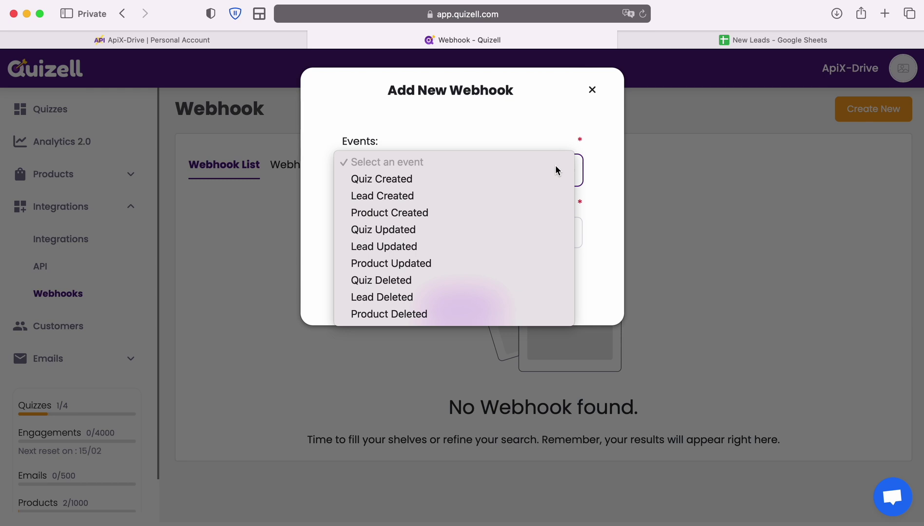
click(485, 196)
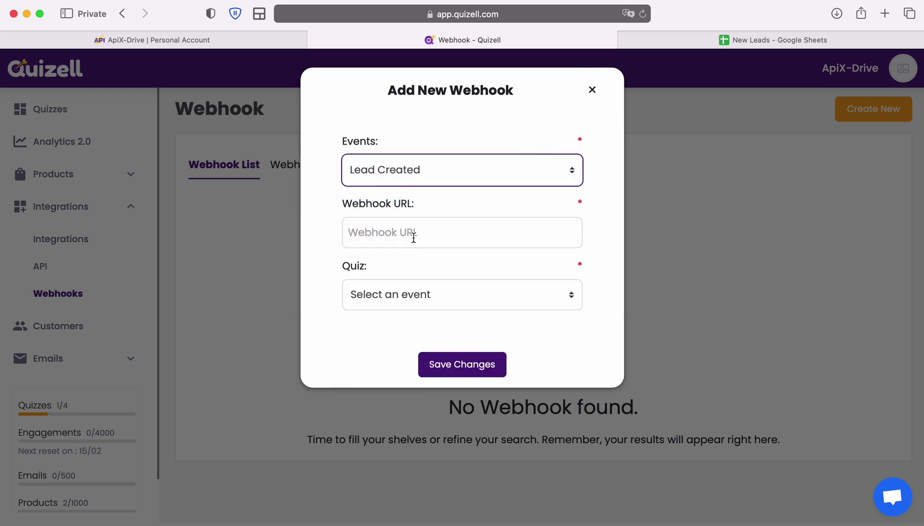
click(413, 233)
right_click(415, 233)
click(435, 270)
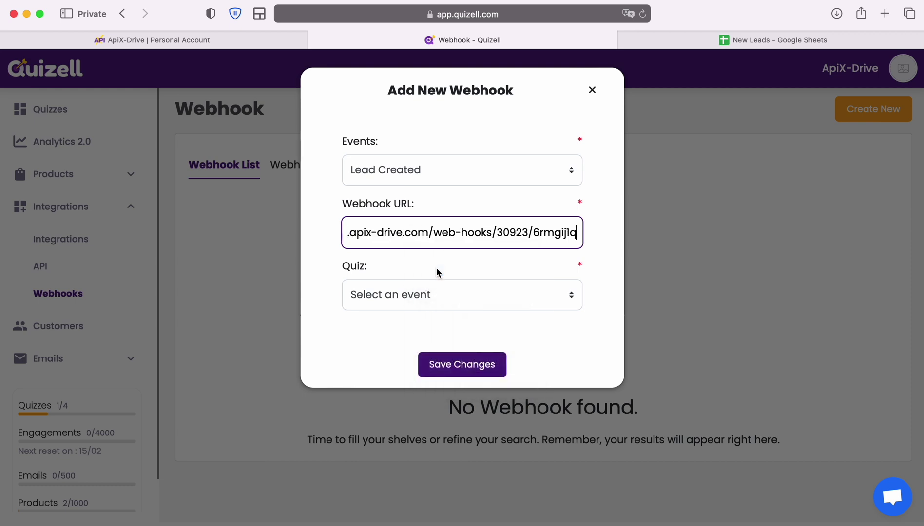
Assign the webhook to Quiz test, save it, and return to Your Quizzes.
click(567, 301)
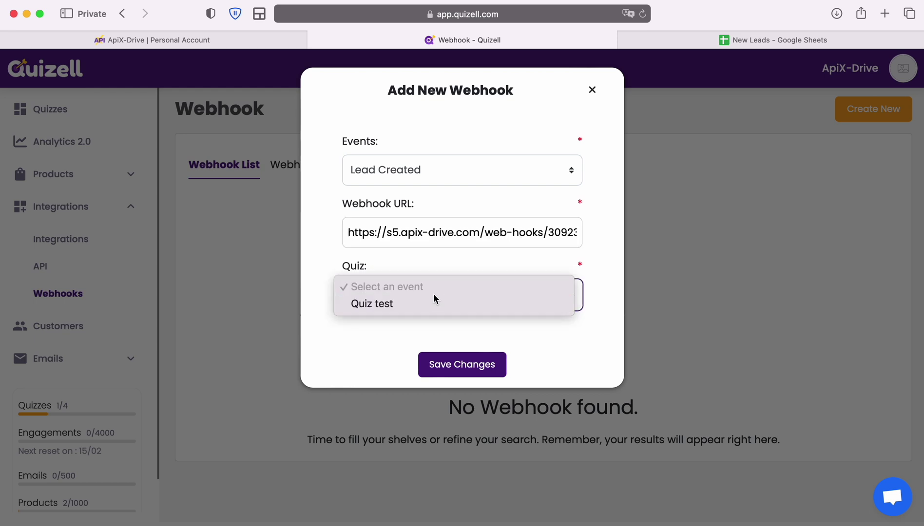
click(407, 305)
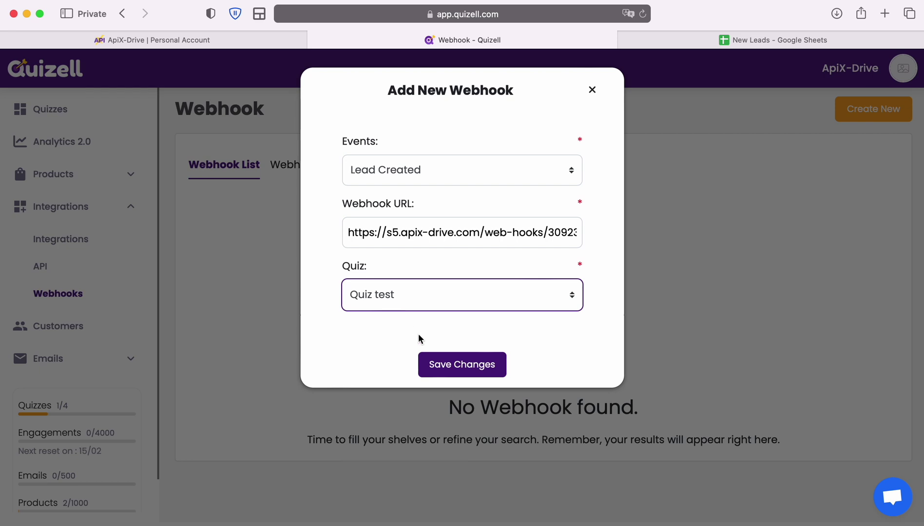
click(448, 363)
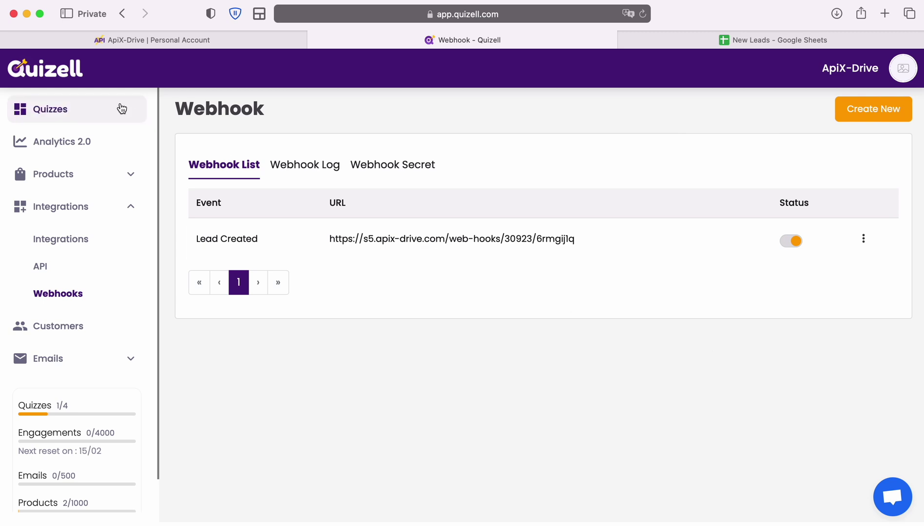
click(68, 109)
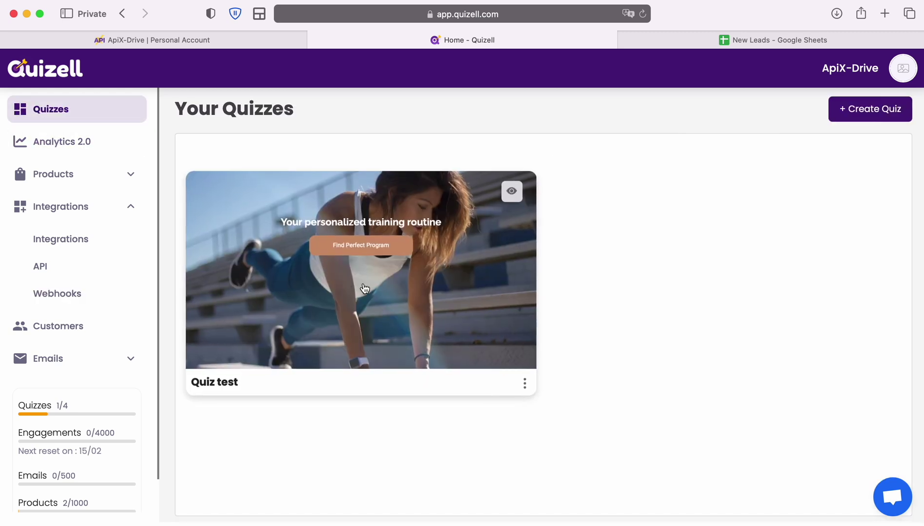
Copy Quiz test's share link and load it in a new browser tab.
click(385, 244)
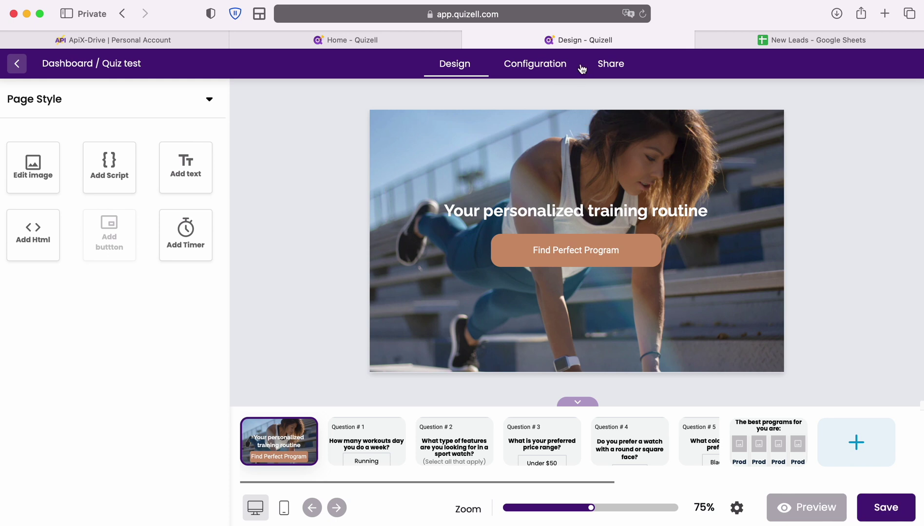
click(602, 67)
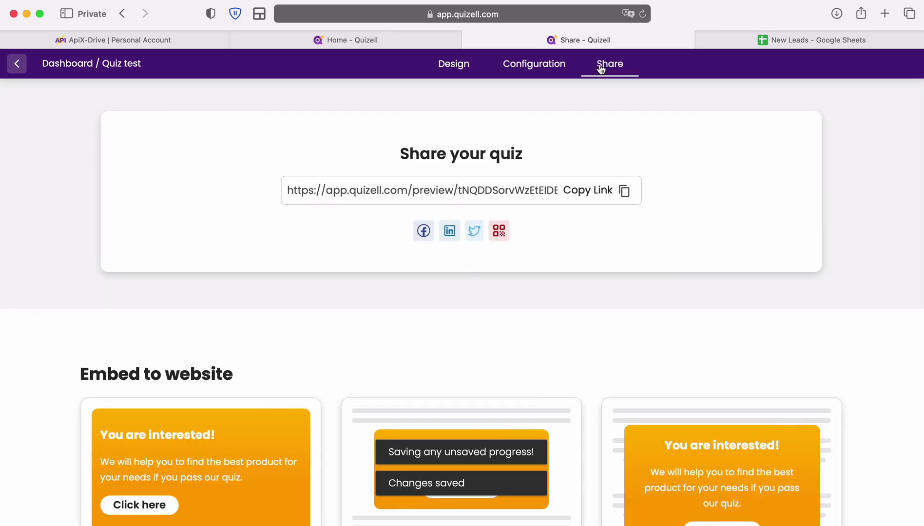
click(624, 192)
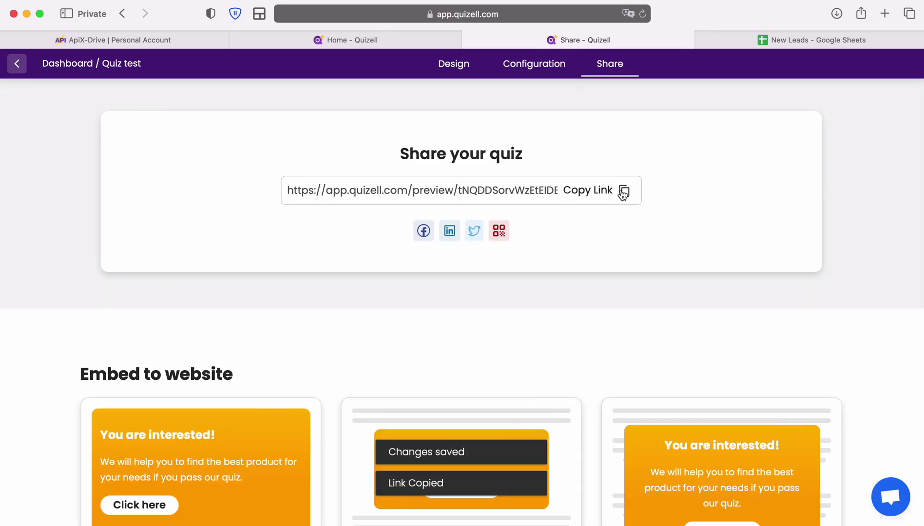
click(885, 13)
key(super+v)
key(Return)
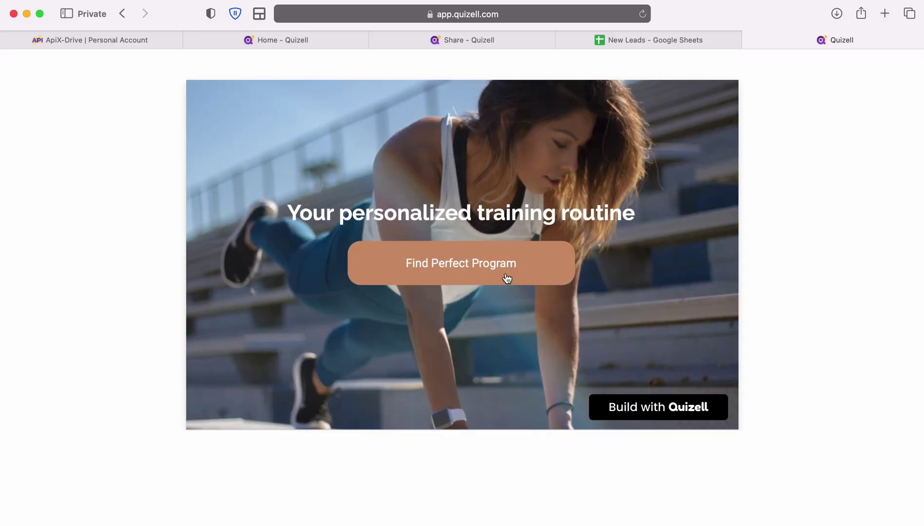
Answer the quiz: Hiking, Heart rate monitoring, a square watch face, and Gold.
click(507, 278)
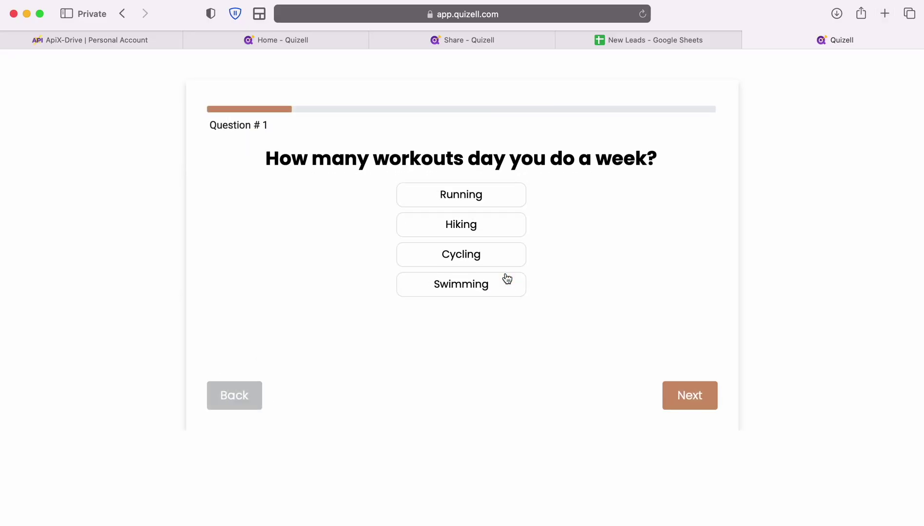
click(469, 231)
click(486, 251)
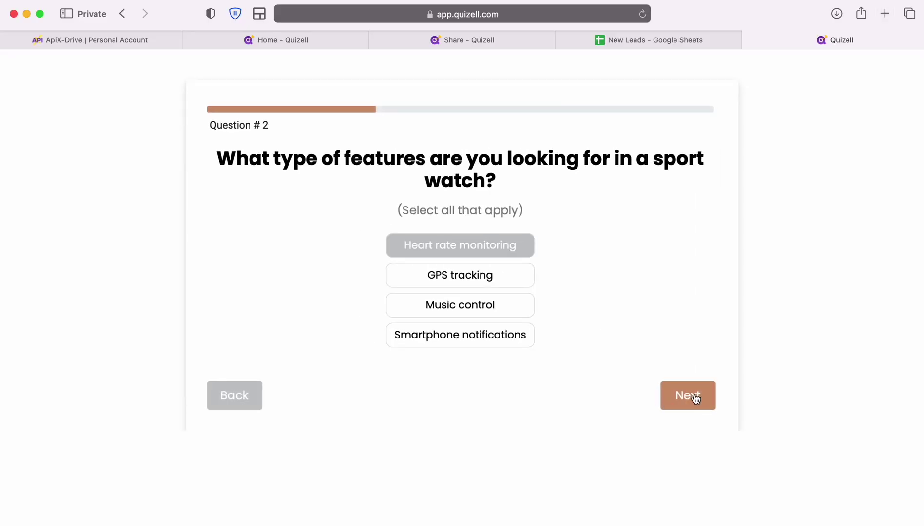
click(687, 396)
click(504, 273)
click(492, 243)
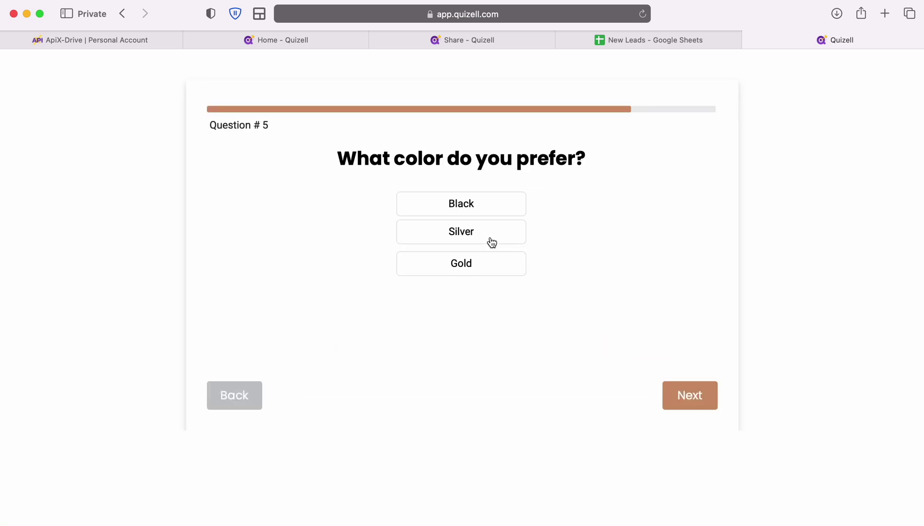
click(485, 265)
click(399, 208)
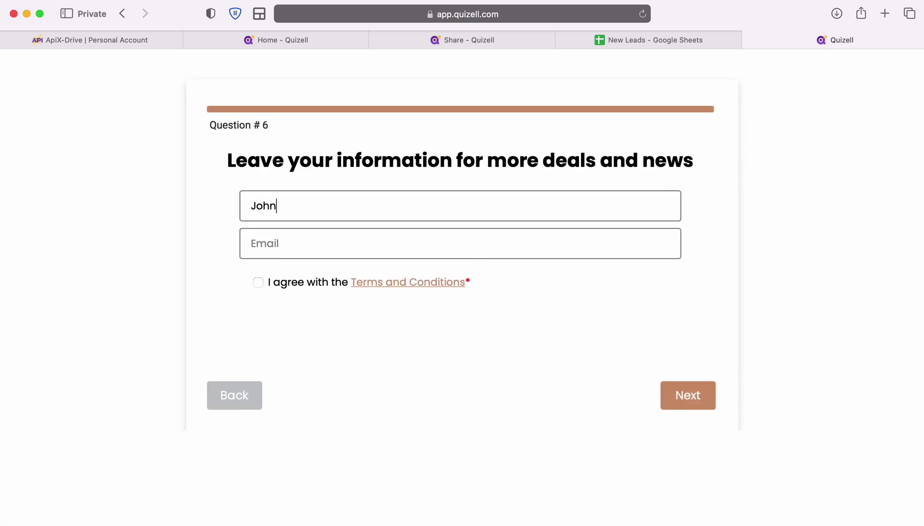
Enter the lead's full name and e-mail address and submit the quiz.
key(Tab)
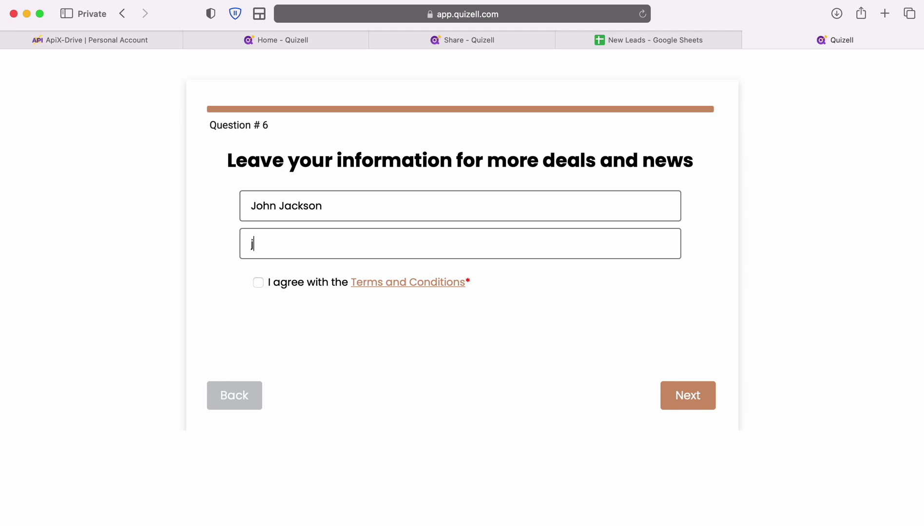
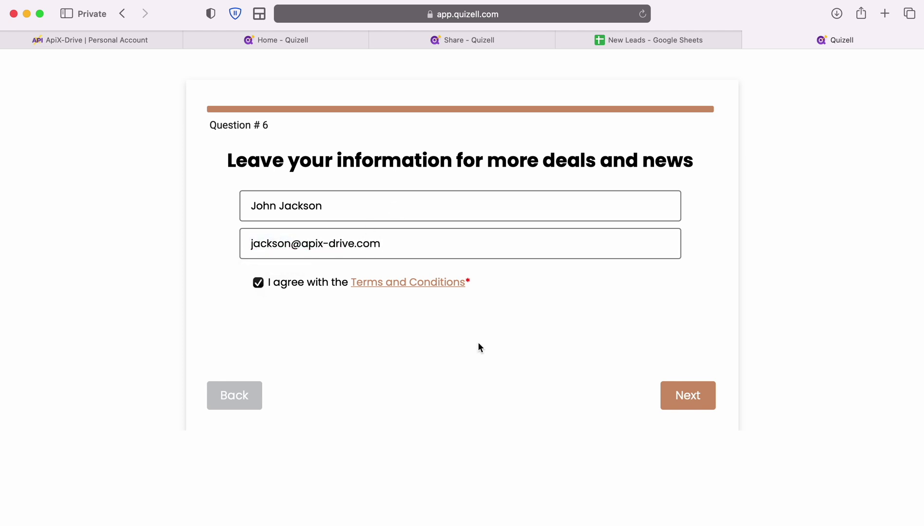
click(687, 395)
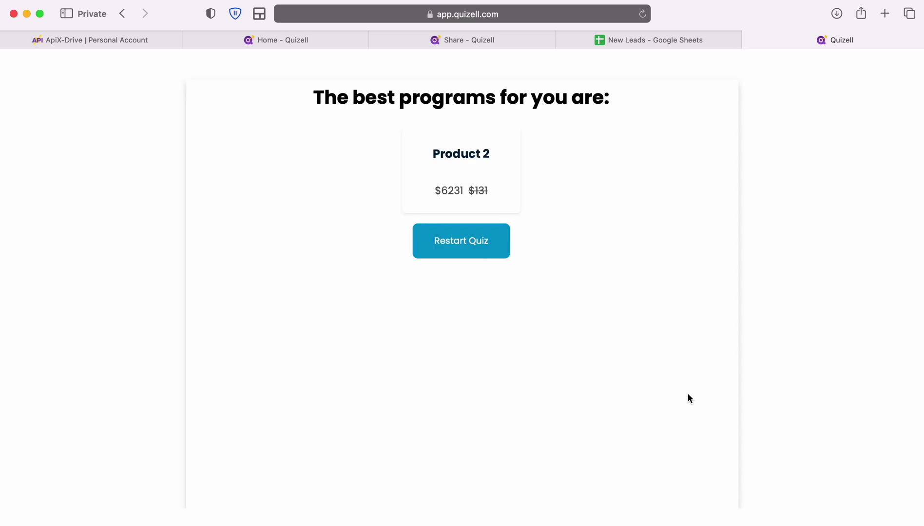
Continue past the webhook and Filter steps, review the Quizell test lead, and accept it.
click(91, 42)
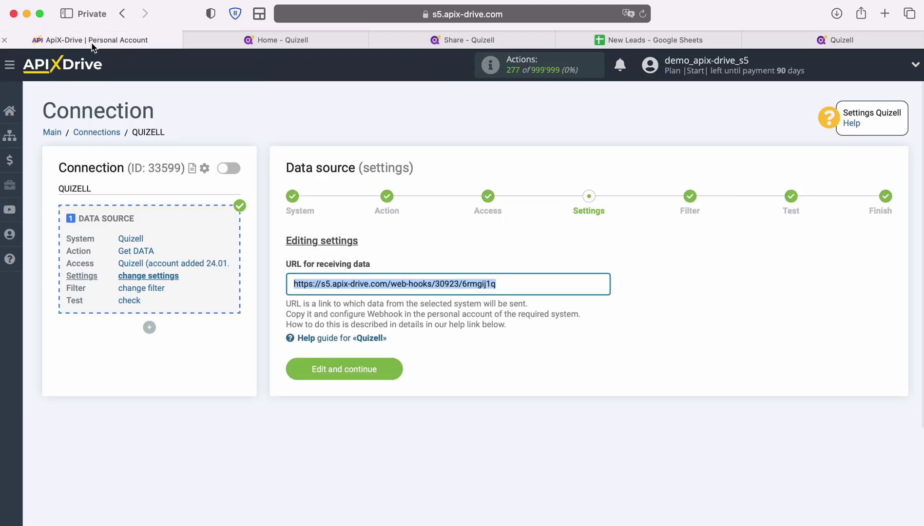
click(392, 363)
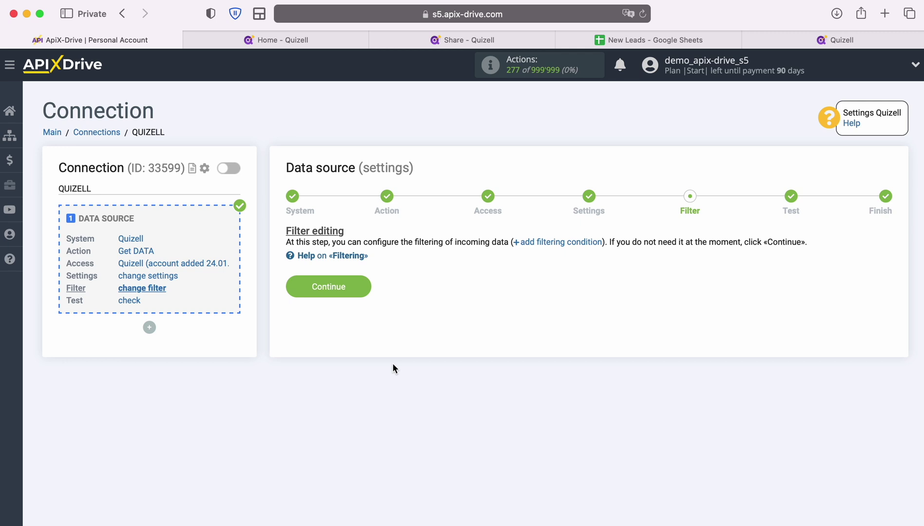
click(362, 284)
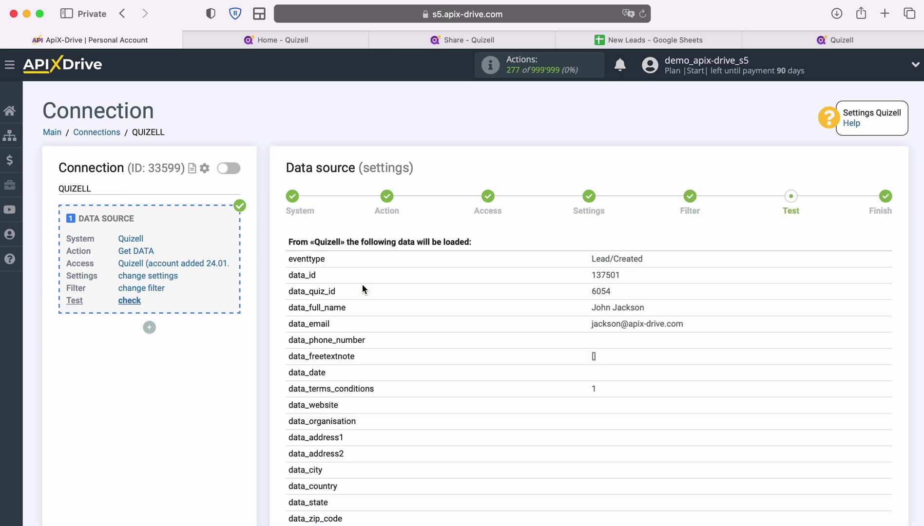
scroll(804, 323, down, 8)
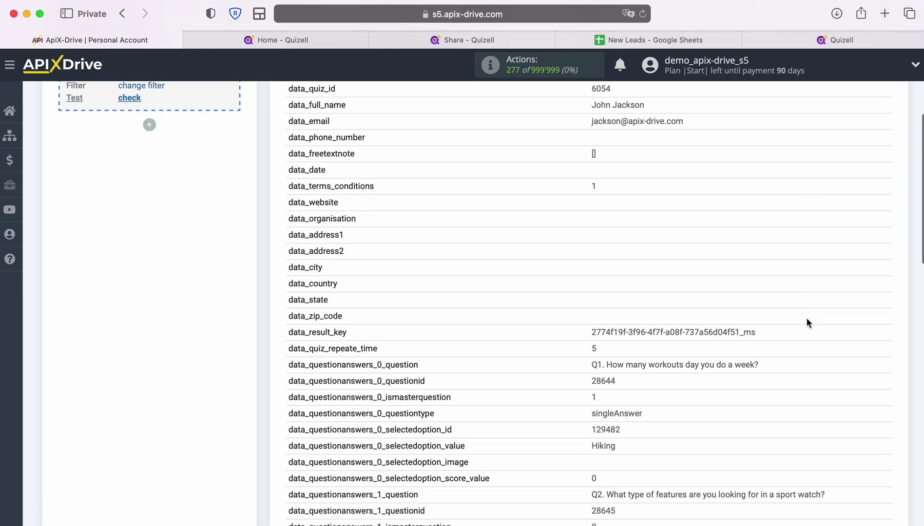
scroll(808, 322, down, 4)
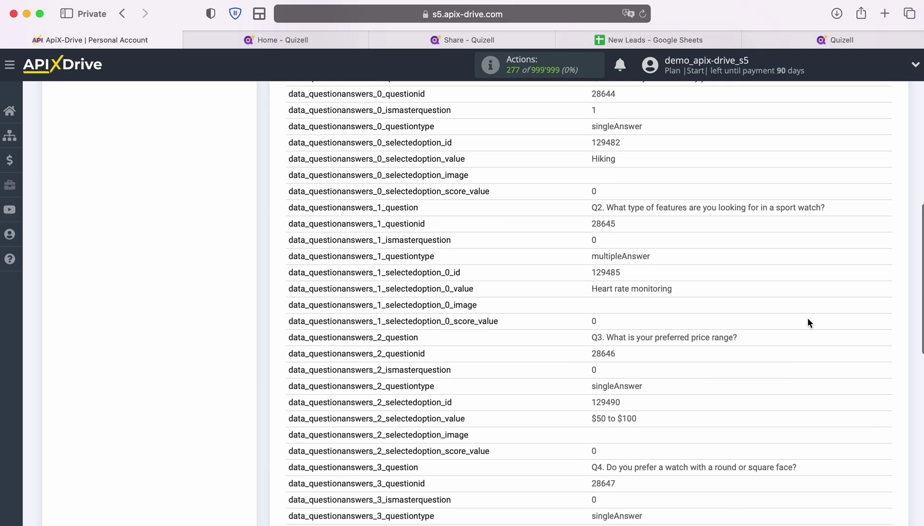
scroll(808, 322, down, 5)
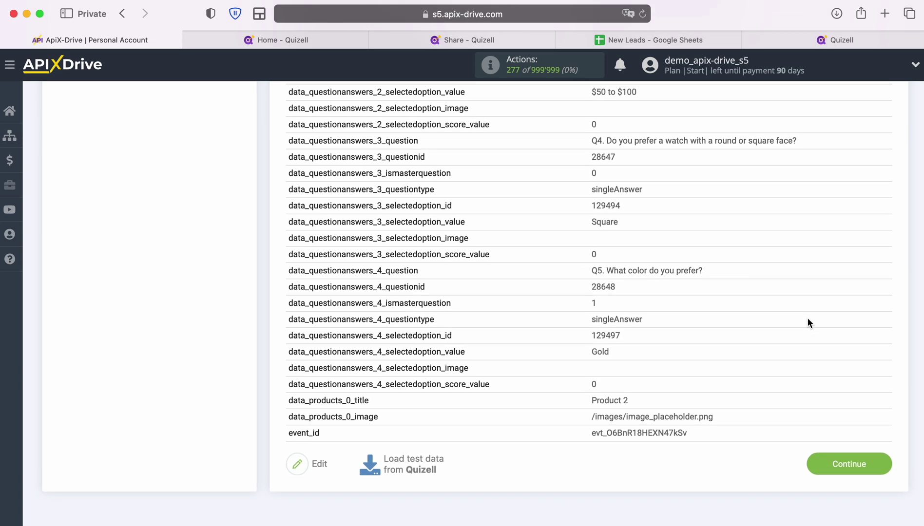
click(884, 461)
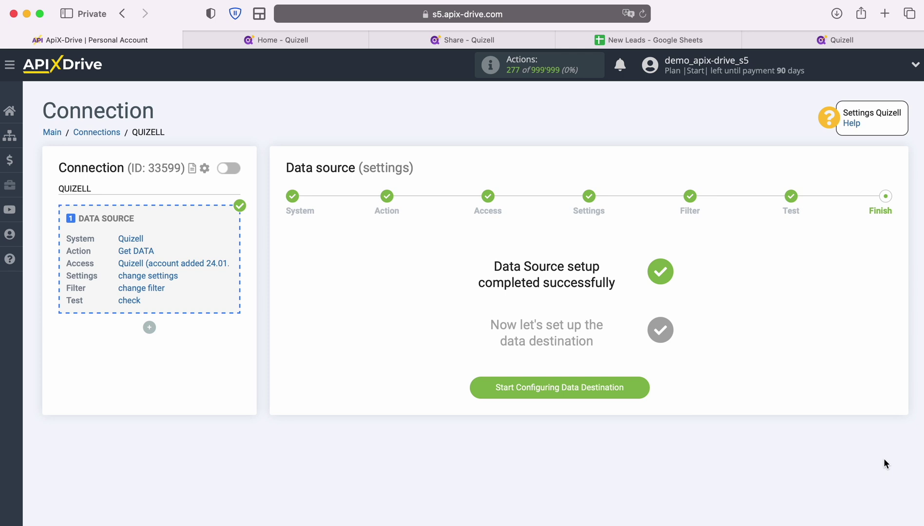
Add a data destination and select Google Sheets as its system.
click(645, 390)
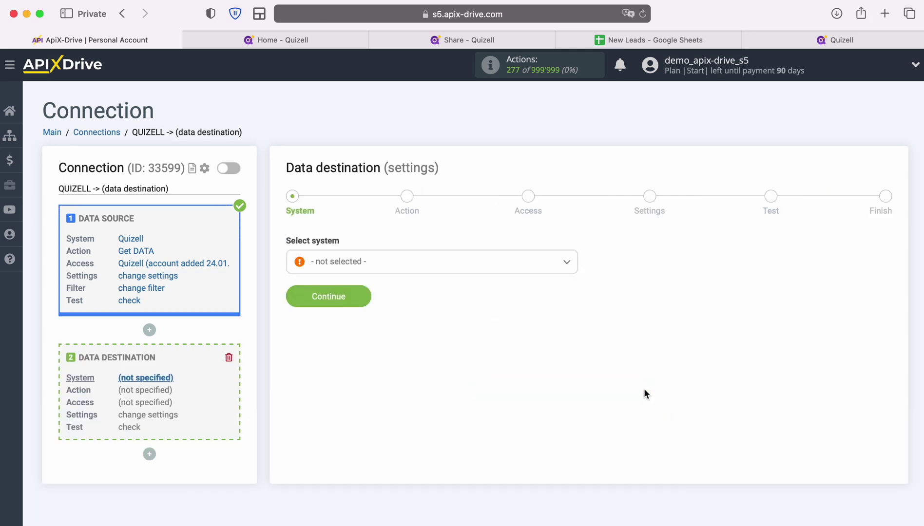
click(452, 269)
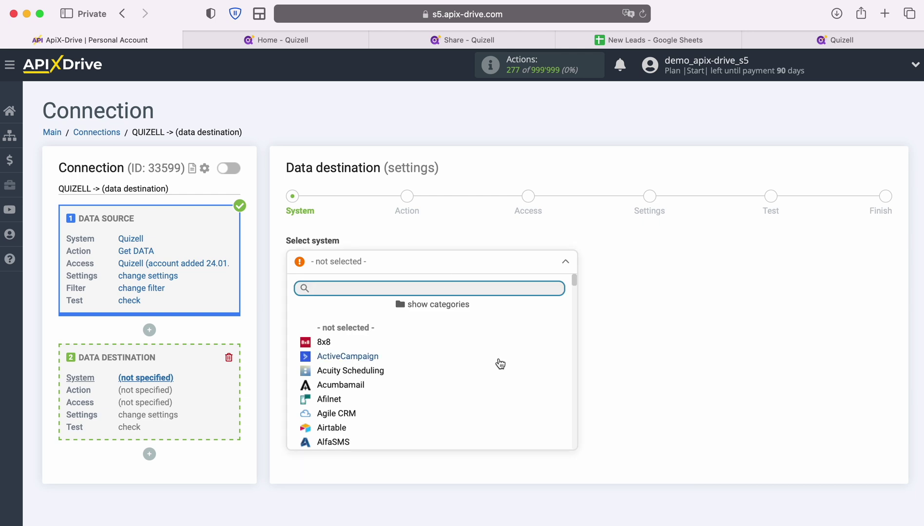
scroll(500, 364, down, 10)
scroll(500, 364, down, 15)
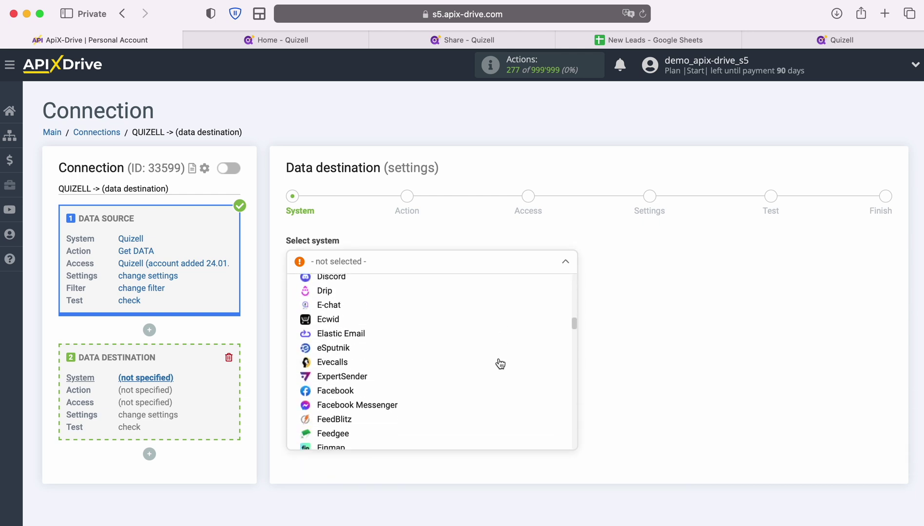
click(404, 385)
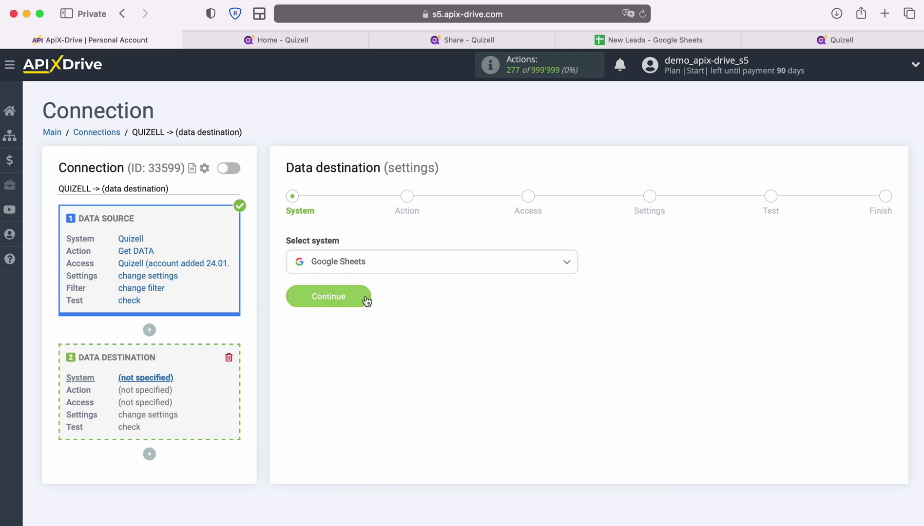
click(366, 299)
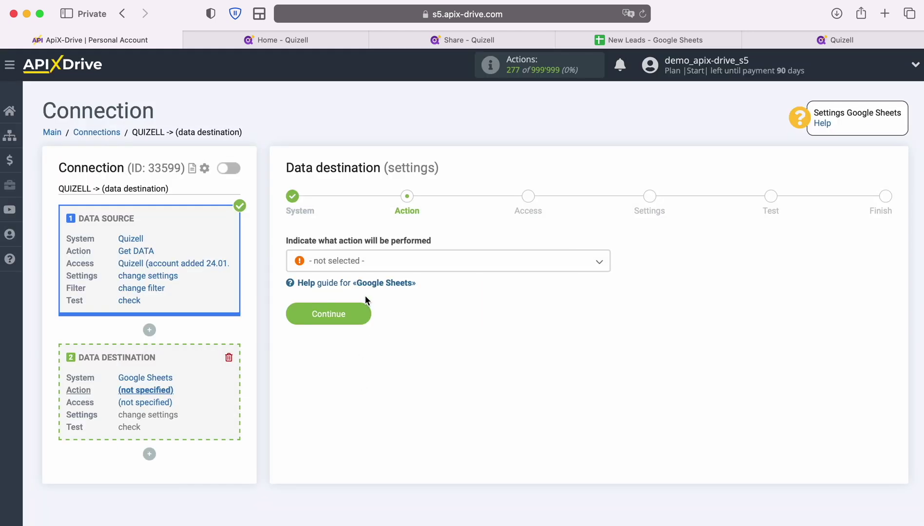
Choose Add ROW as the Google Sheets destination action and continue.
click(415, 265)
click(343, 324)
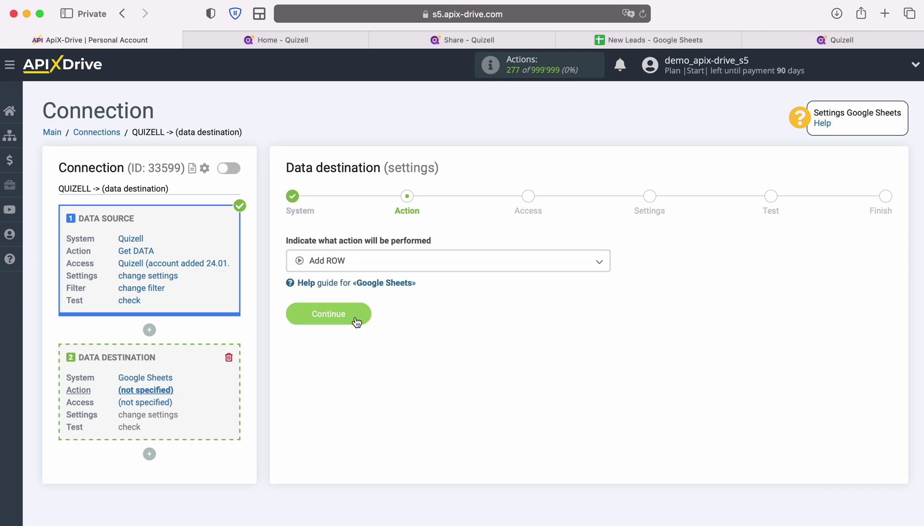
click(363, 314)
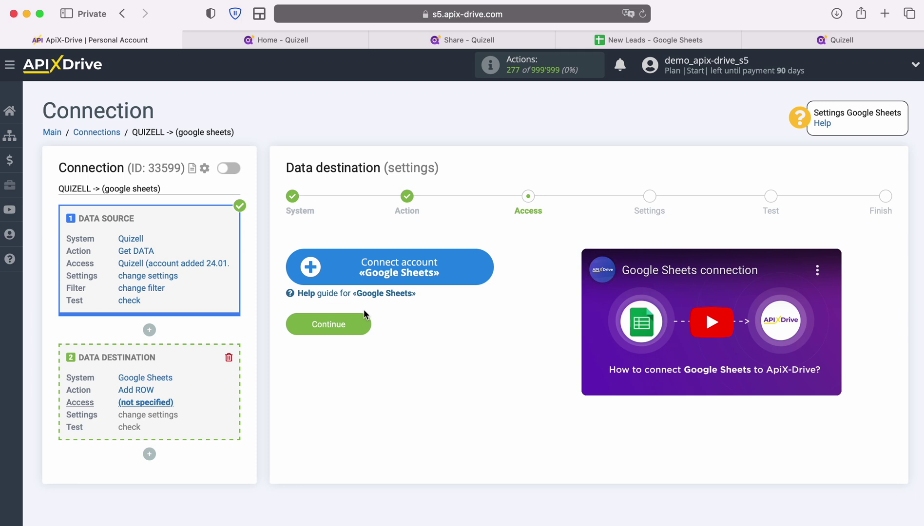
Connect a Google Sheets account by signing in with the saved Google e-mail and password.
click(480, 269)
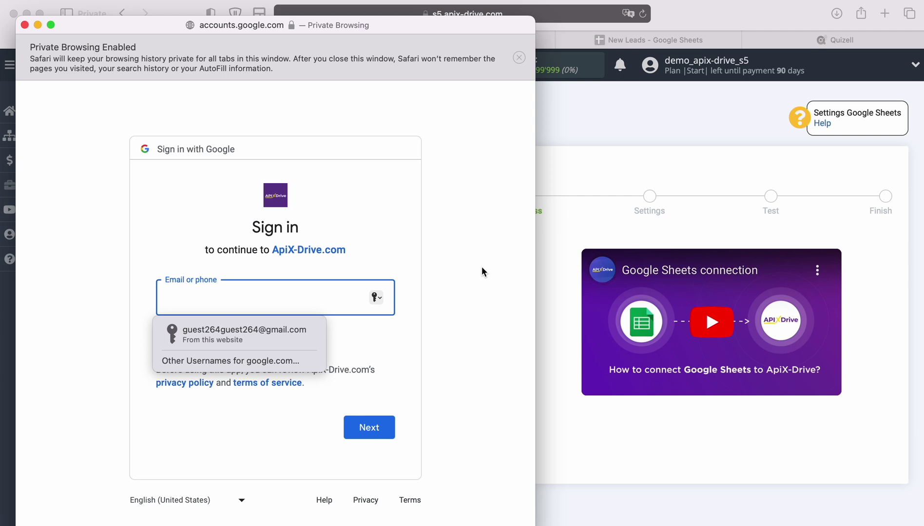
click(283, 335)
click(377, 429)
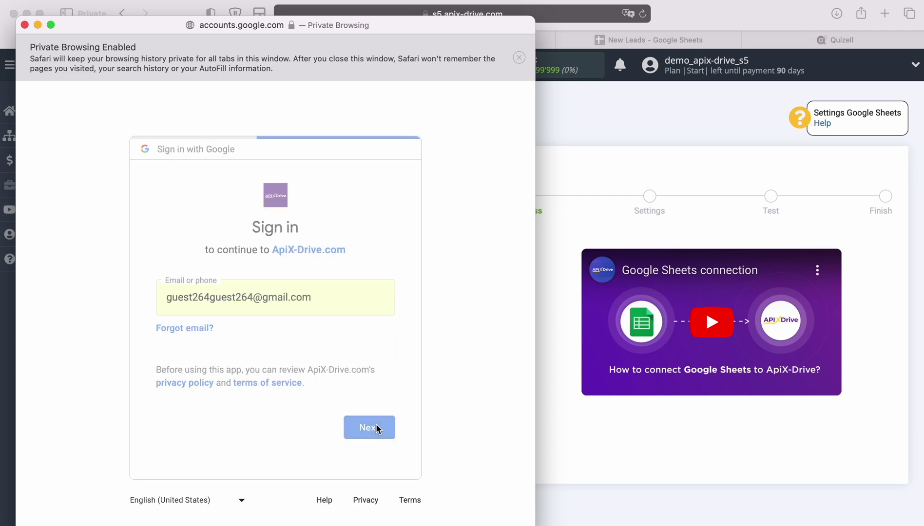
click(290, 340)
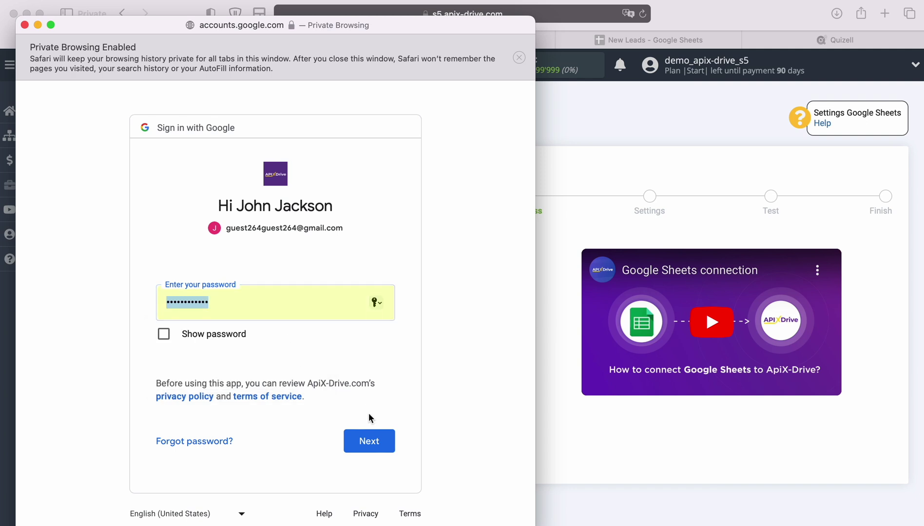
click(384, 441)
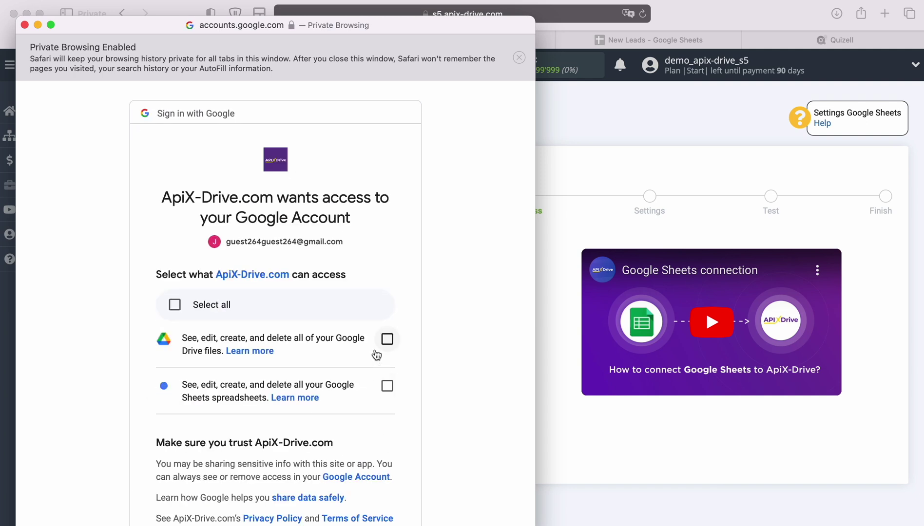
Grant ApiX-Drive access to Google Drive files and Google Sheets spreadsheets.
click(386, 339)
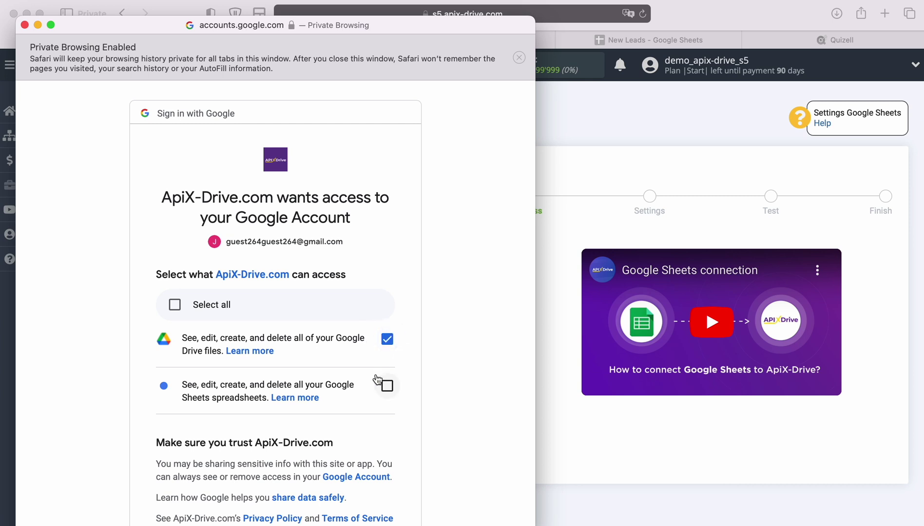
click(388, 388)
scroll(442, 407, down, 5)
click(377, 438)
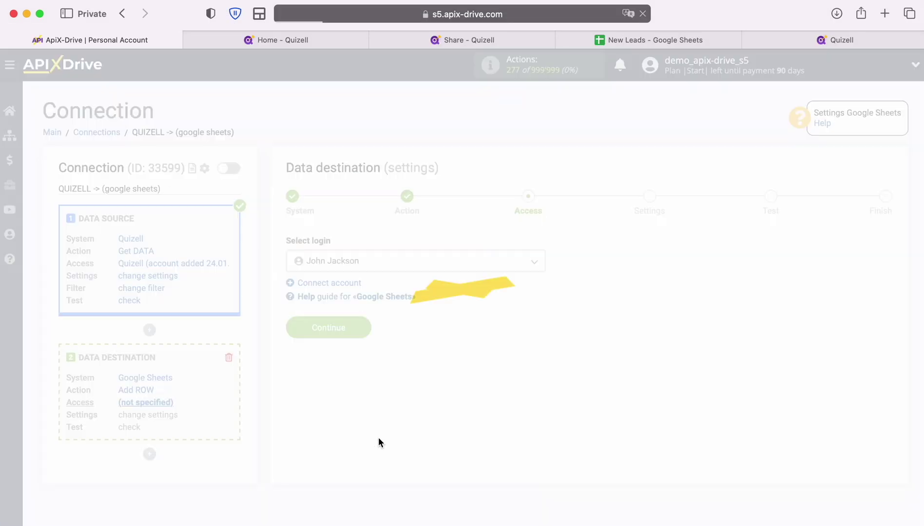
Select the connected Google account as the destination login and continue to Settings.
click(522, 265)
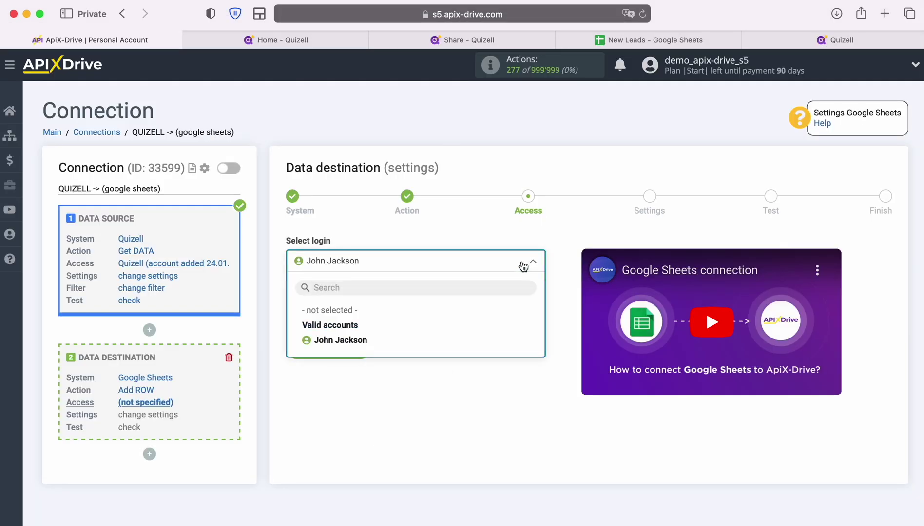
click(359, 340)
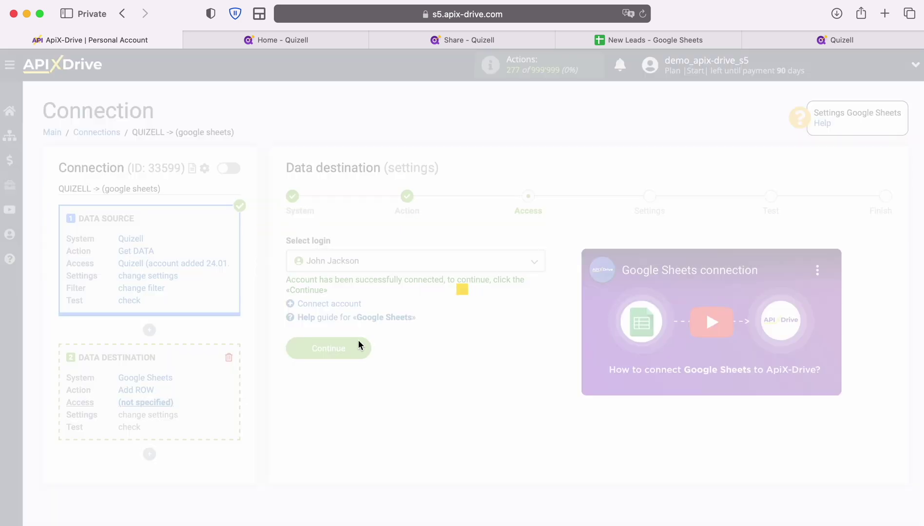
click(360, 348)
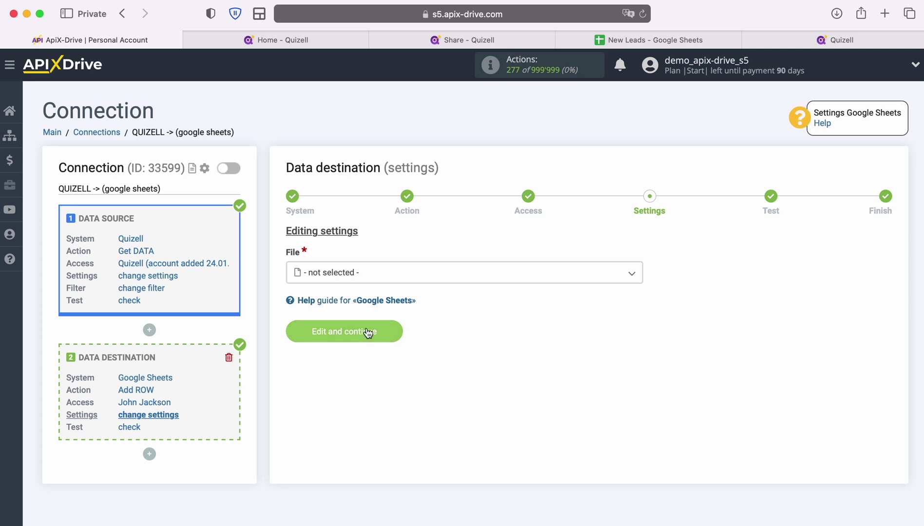
Choose New Leads as both the destination spreadsheet file and its sheet.
click(364, 273)
click(343, 336)
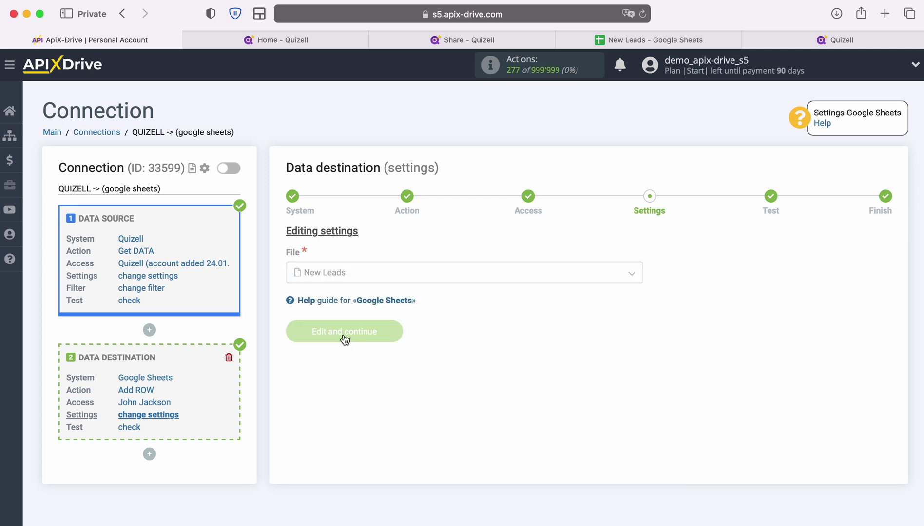
click(354, 328)
click(336, 393)
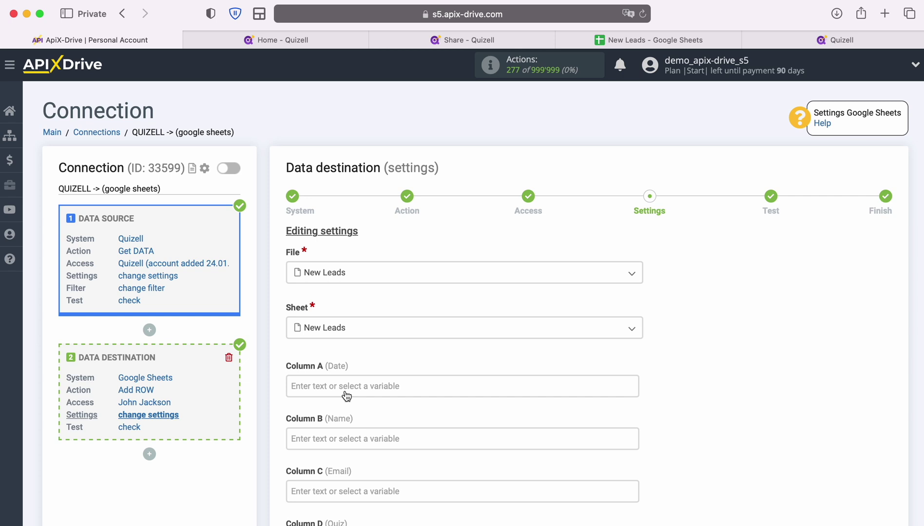
Fill Column A with the SYSTEM DATA > Date variable, showing 24.01.2024.
click(346, 390)
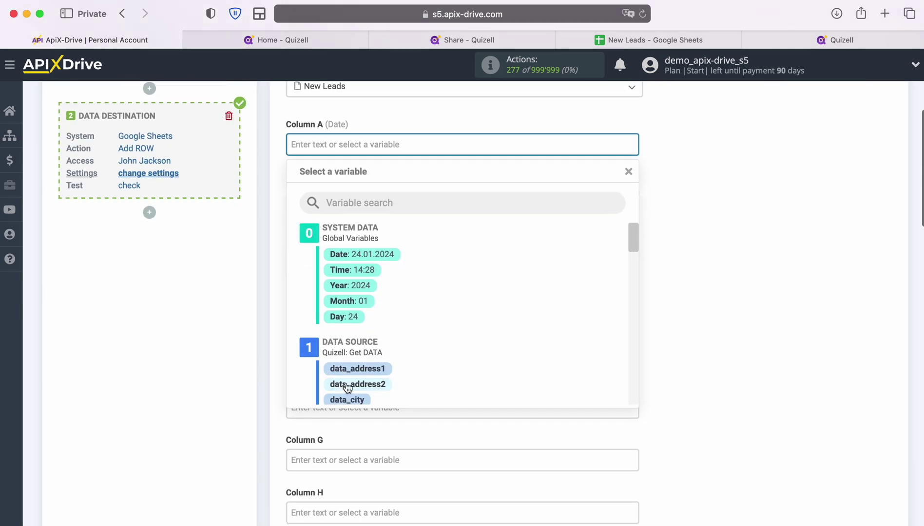
scroll(558, 345, down, 5)
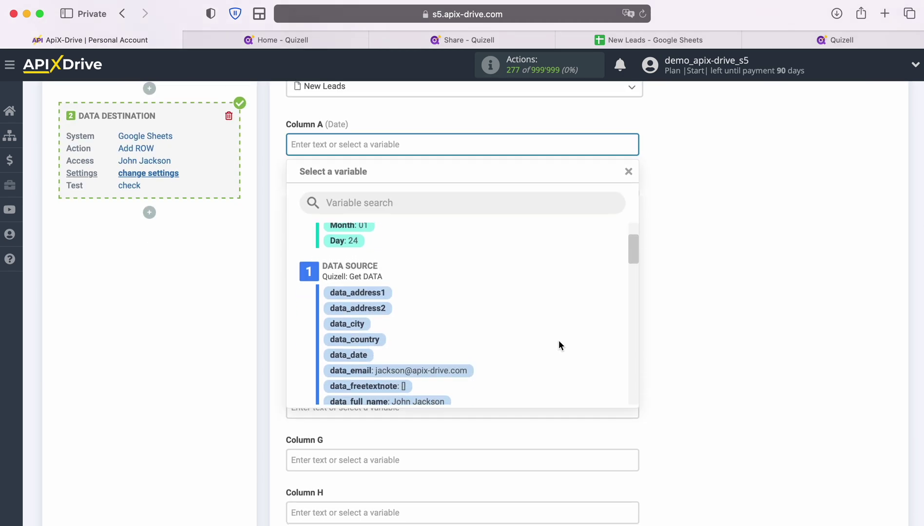
scroll(559, 344, down, 3)
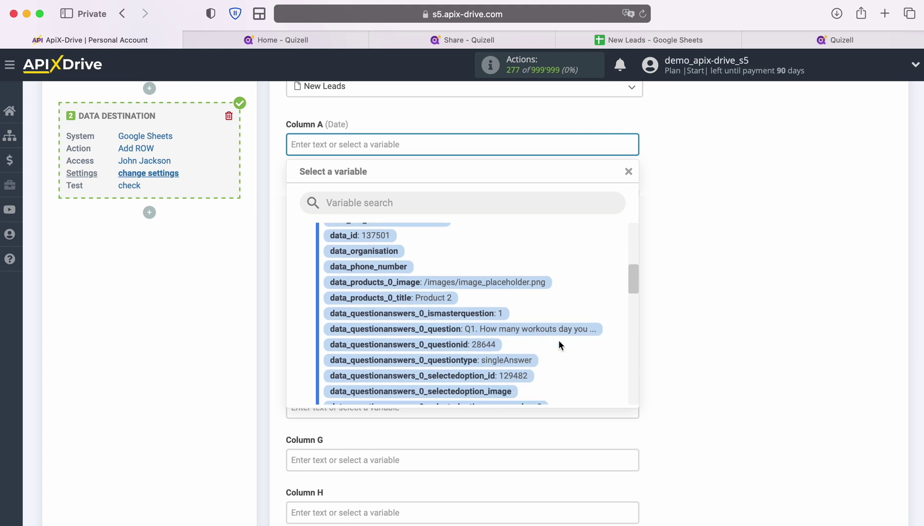
scroll(559, 344, down, 6)
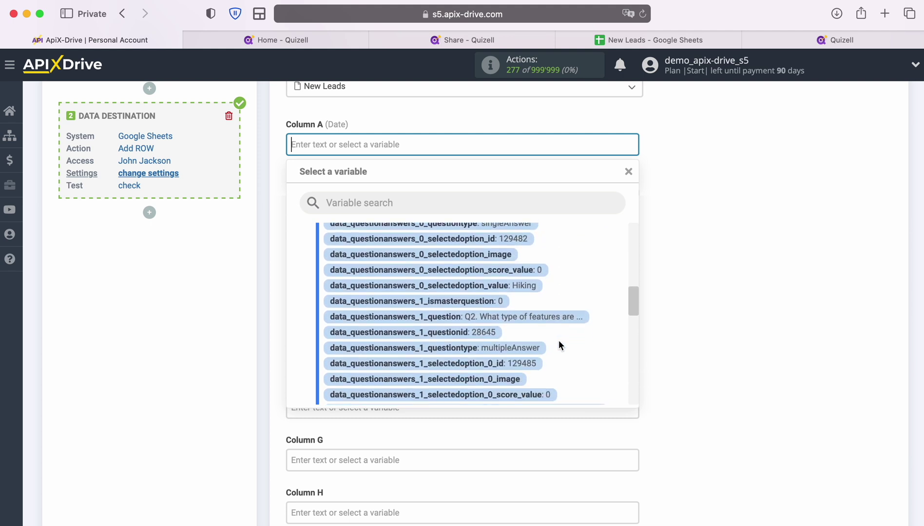
scroll(559, 346, down, 5)
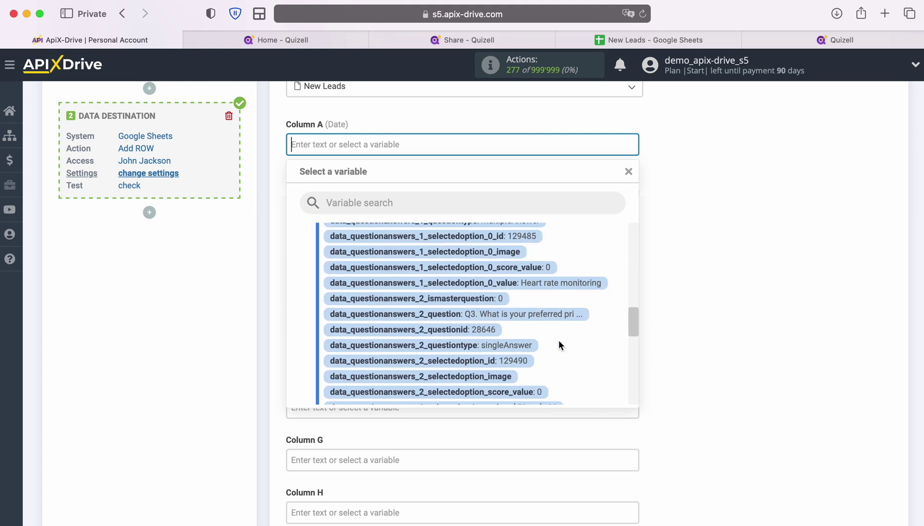
scroll(558, 344, down, 5)
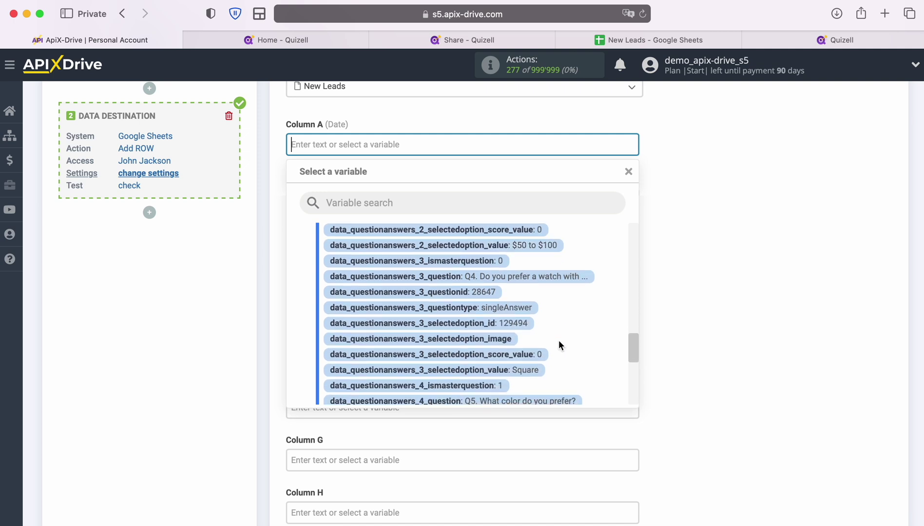
scroll(559, 344, down, 4)
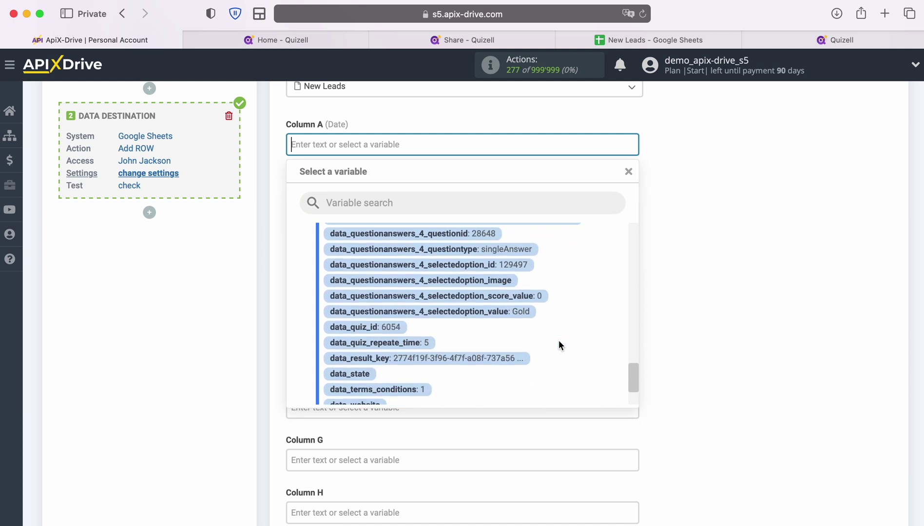
scroll(558, 345, down, 3)
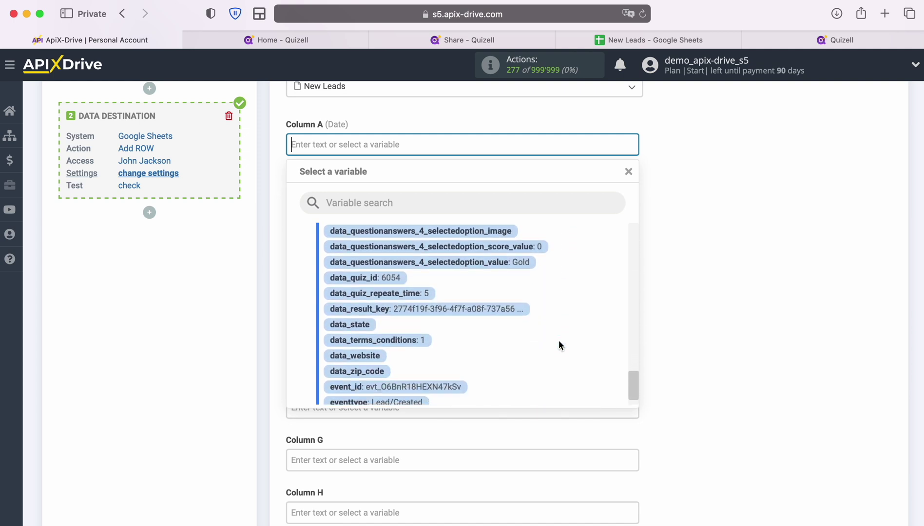
scroll(559, 346, up, 15)
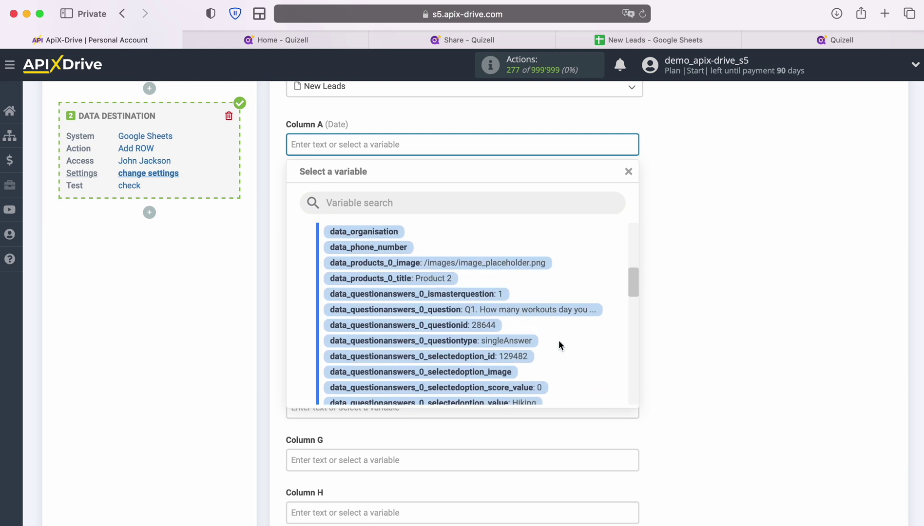
scroll(559, 340, up, 2)
click(391, 254)
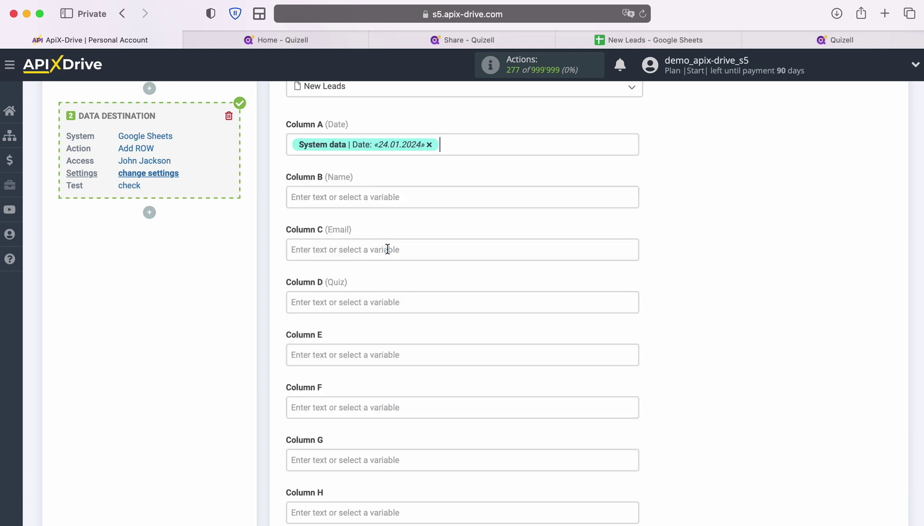
Add the Time variable to Column A and map data_full_name to Column B.
click(444, 149)
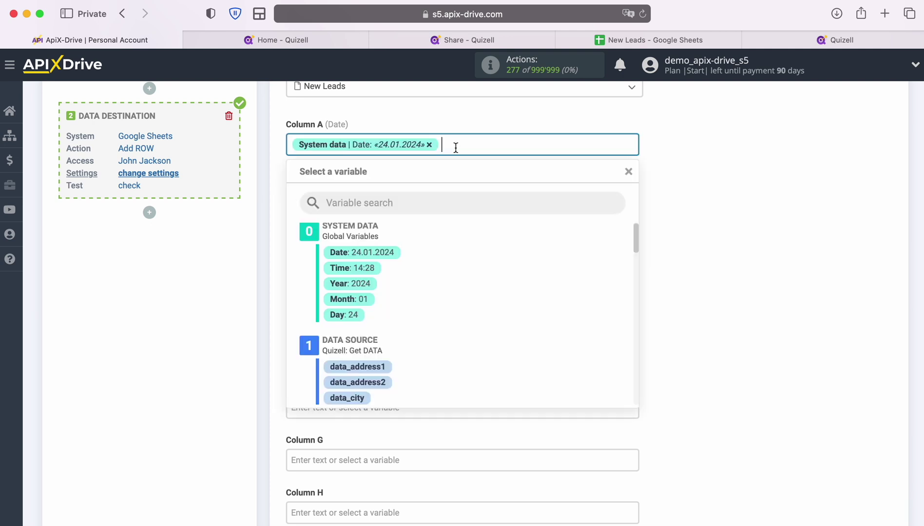
click(374, 266)
click(342, 197)
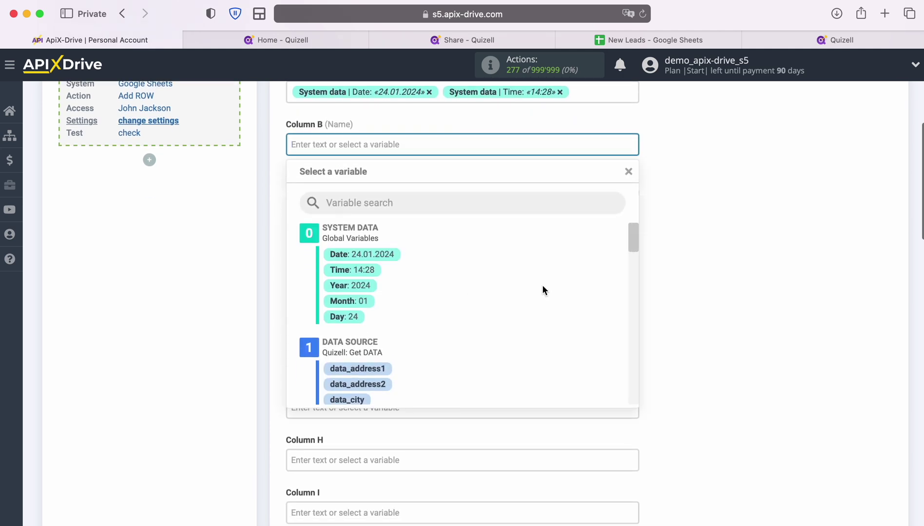
scroll(595, 290, down, 2)
scroll(594, 288, down, 4)
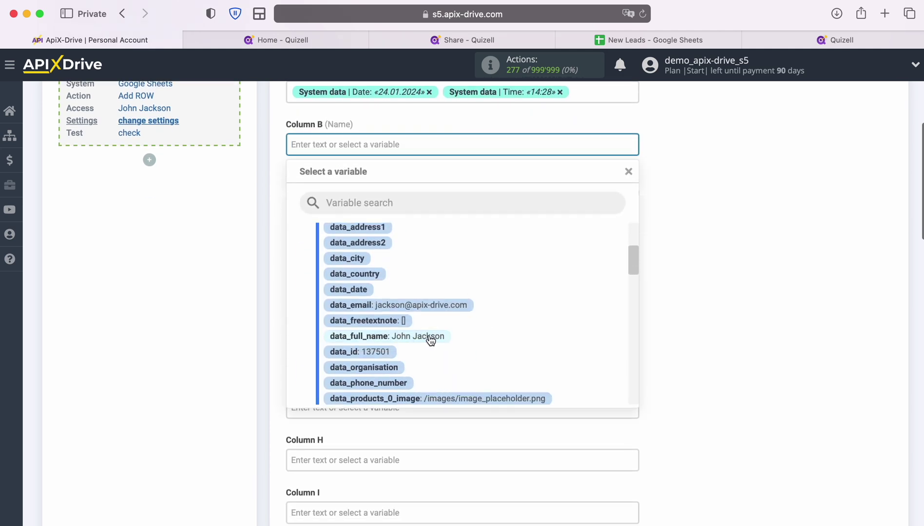
click(429, 336)
Map Quizell's data_email variable to Column C.
click(363, 201)
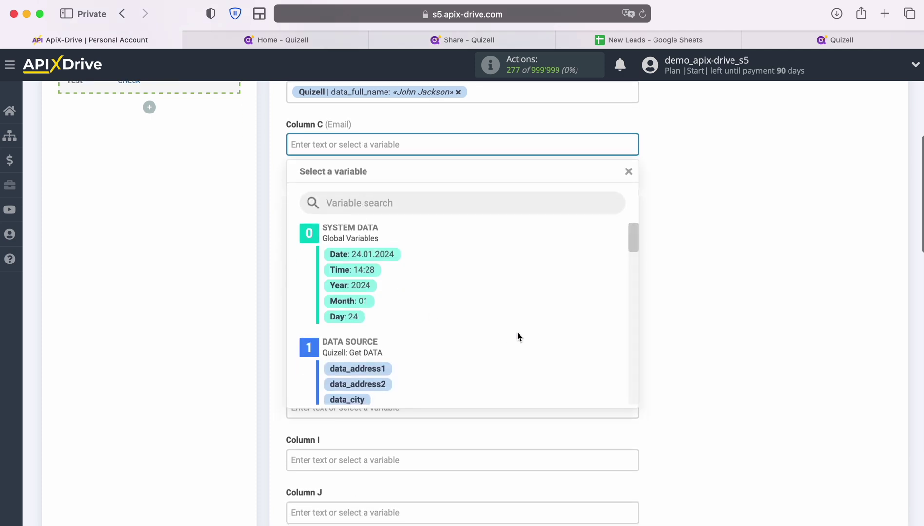
scroll(536, 331, down, 2)
scroll(556, 325, down, 4)
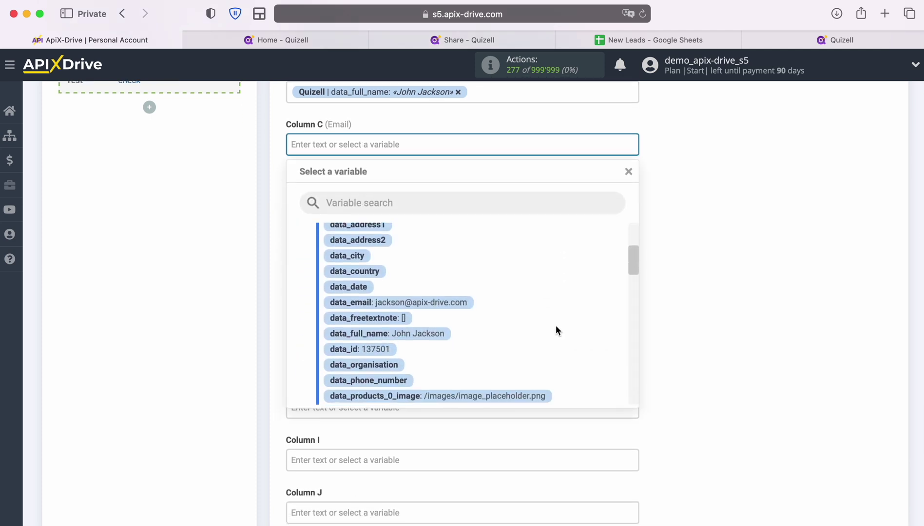
click(422, 294)
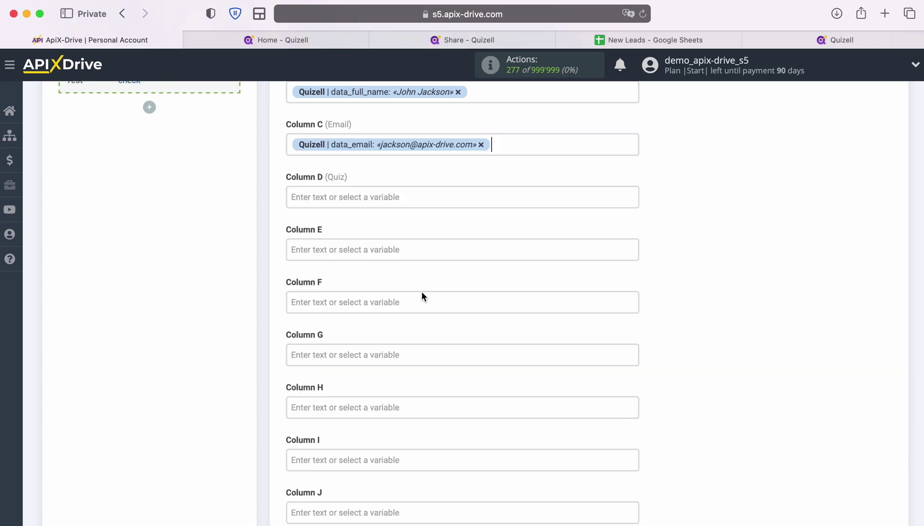
Enter the fixed text 'New lead from Quiz test' in Column D (Quiz).
click(369, 205)
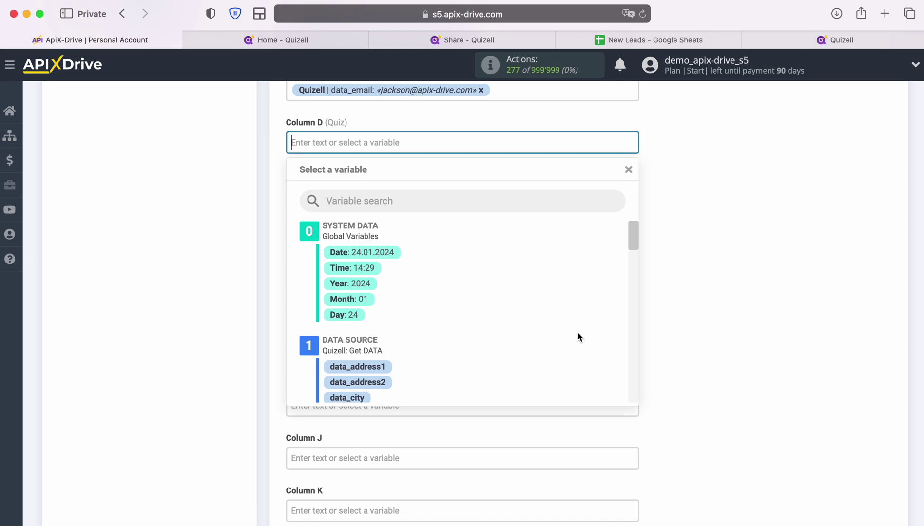
text(New )
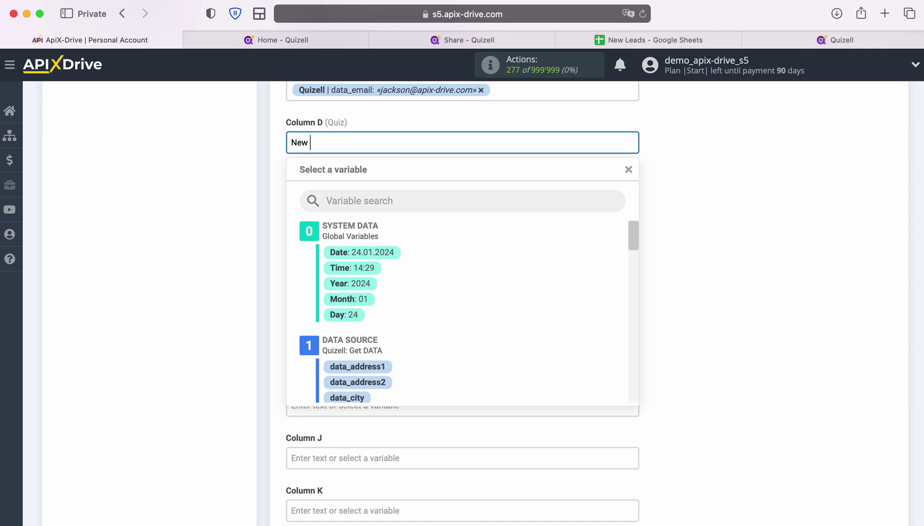
text(lead from Quiz test)
click(188, 284)
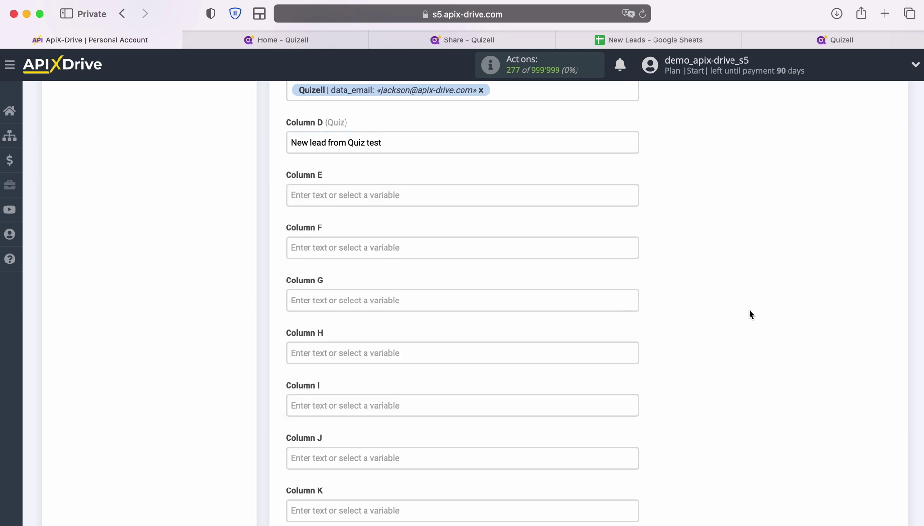
scroll(749, 310, down, 10)
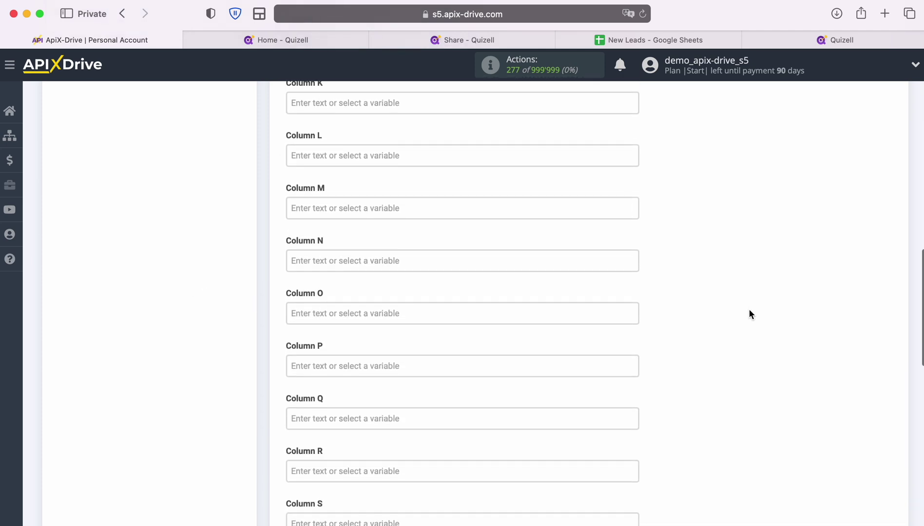
scroll(749, 313, down, 10)
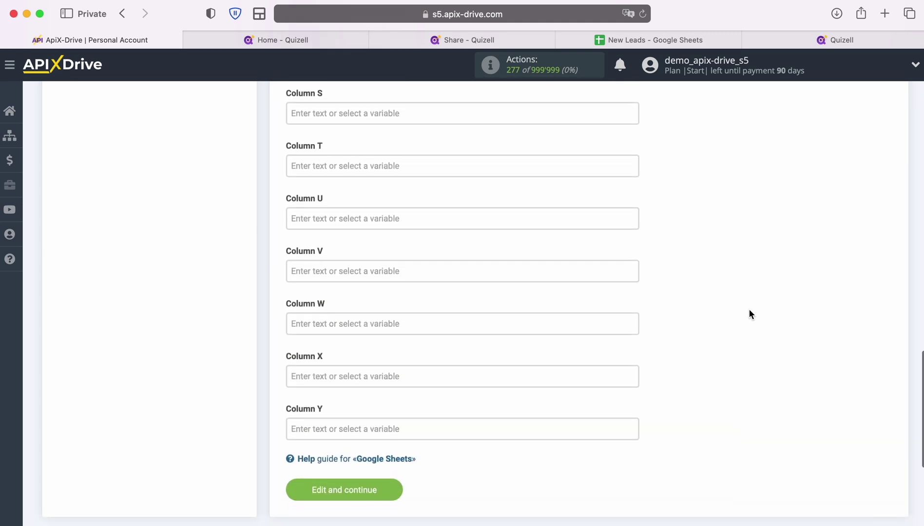
Save the column mapping and send test data to Google Sheets as an Add ROW task.
click(395, 472)
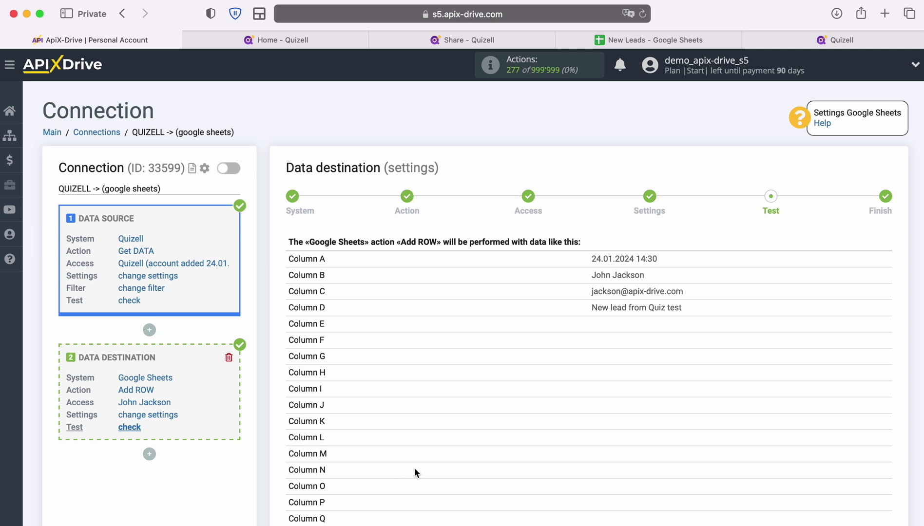
scroll(810, 401, down, 5)
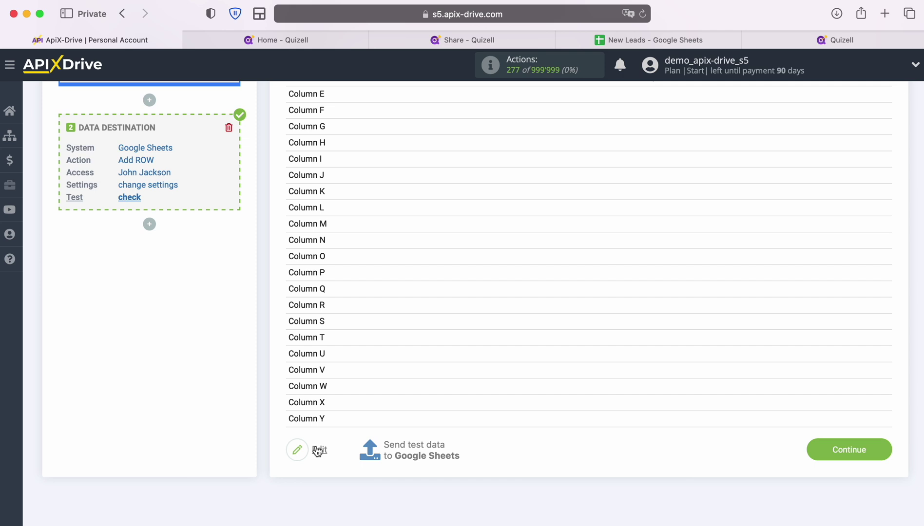
click(415, 446)
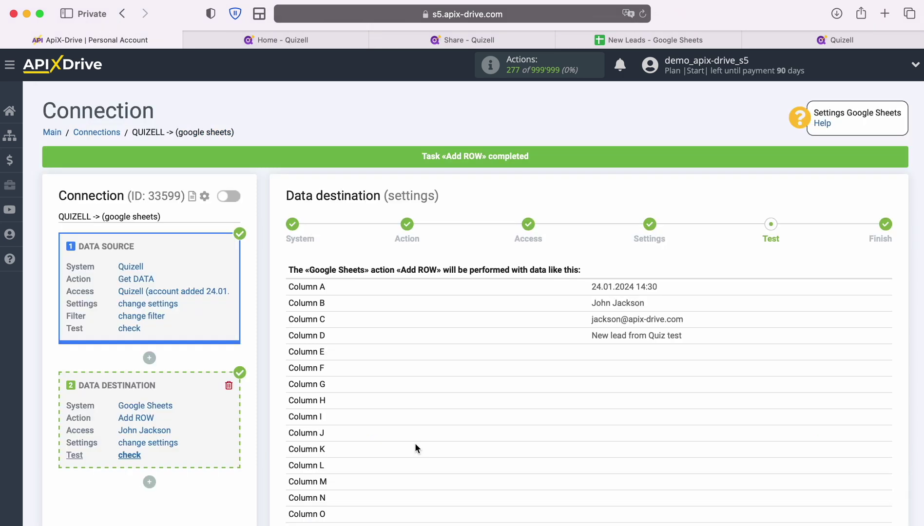
click(600, 40)
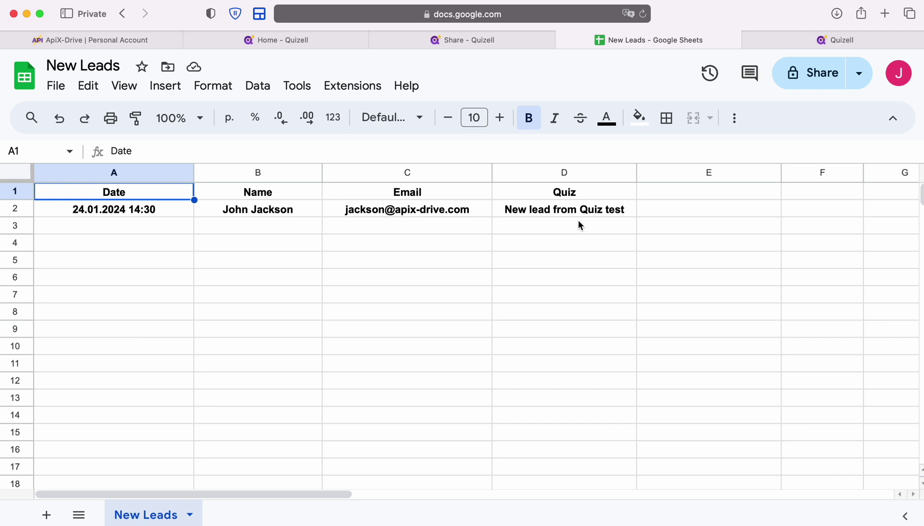
click(89, 40)
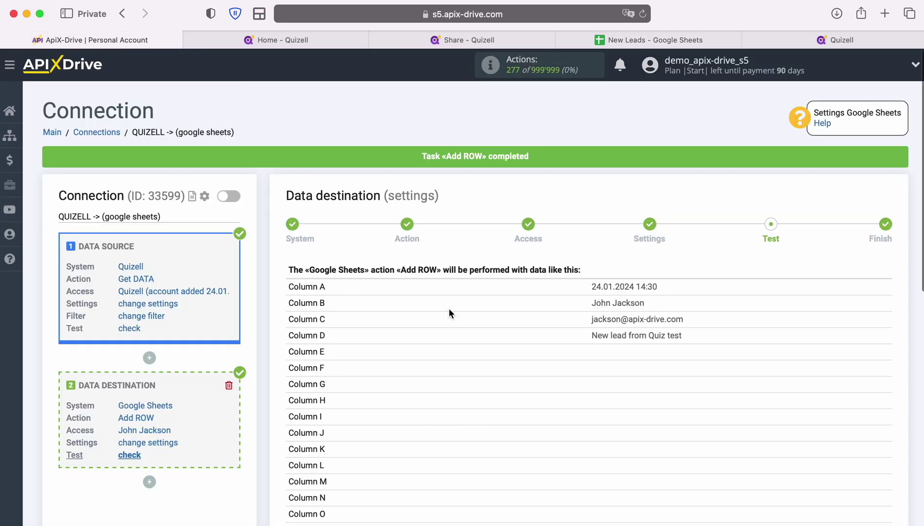
Continue past the test step and enable auto-update for the QUIZELL → Google Sheets connection.
scroll(808, 350, down, 6)
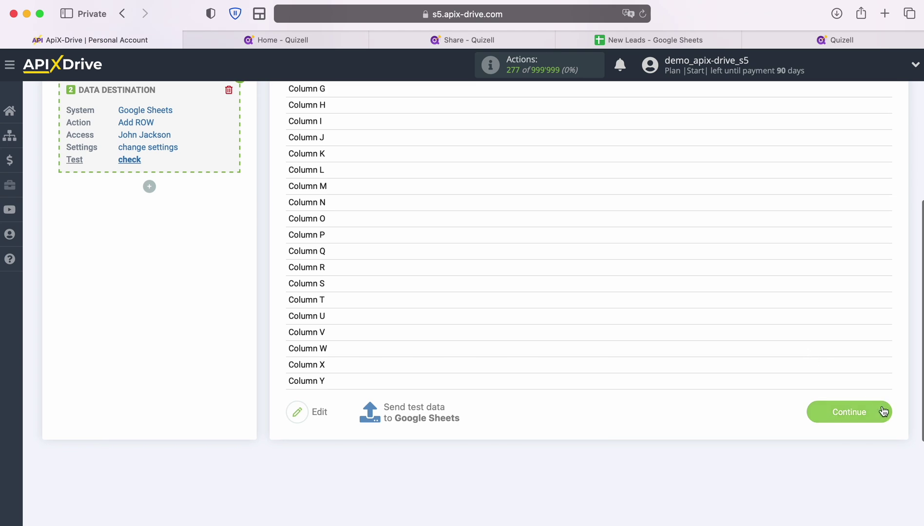
click(882, 412)
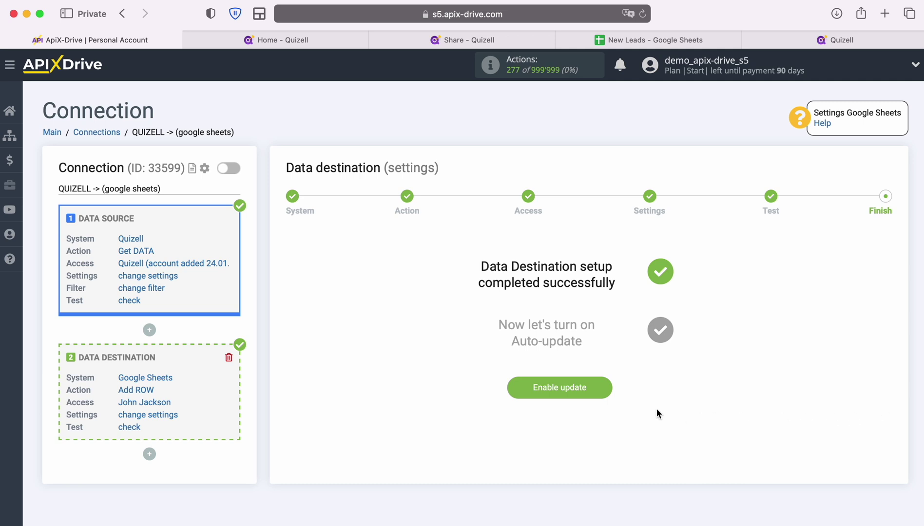
click(608, 390)
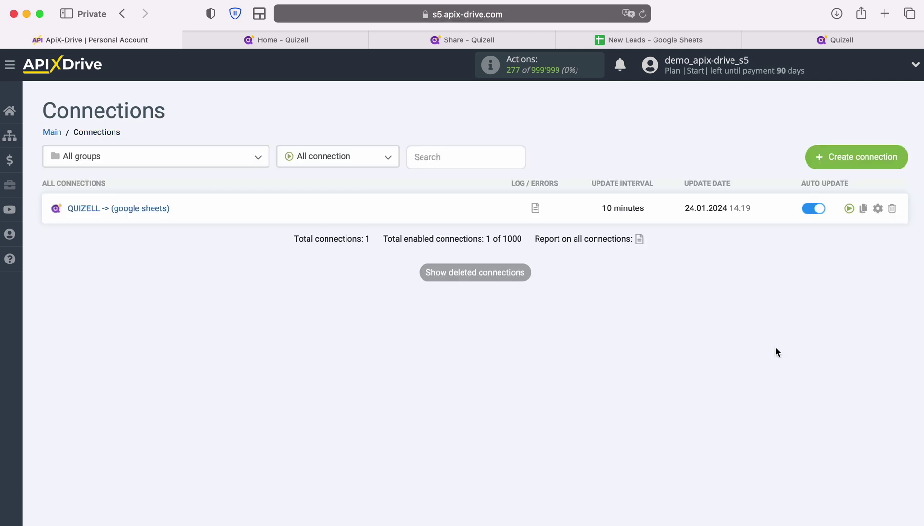
Change the connection's update interval from 10 to 5 minutes.
click(877, 208)
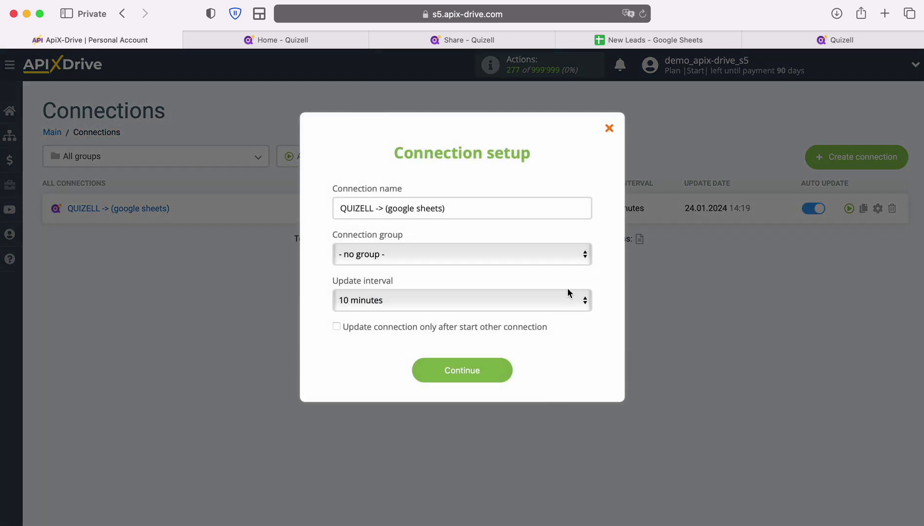
click(555, 297)
click(525, 282)
click(506, 374)
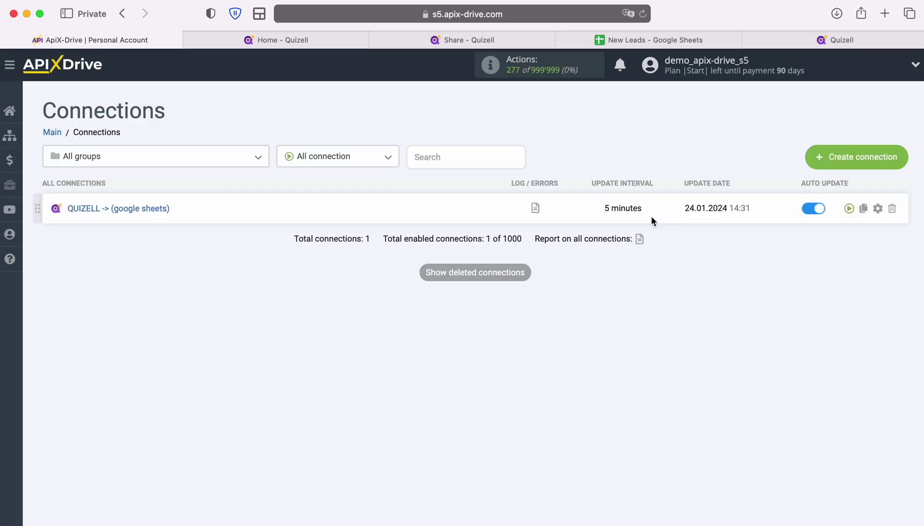